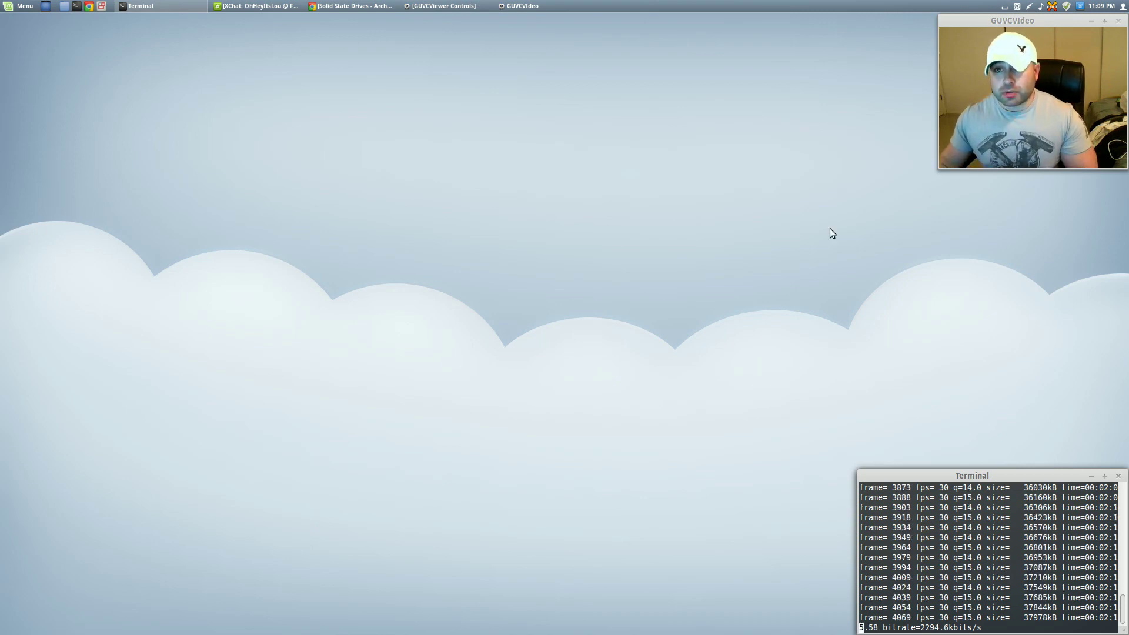
# Step: Bring the ArchWiki SSD article forward and search it for 'noatime' to reach the Mount Flag examples
pyautogui.click(372, 7)
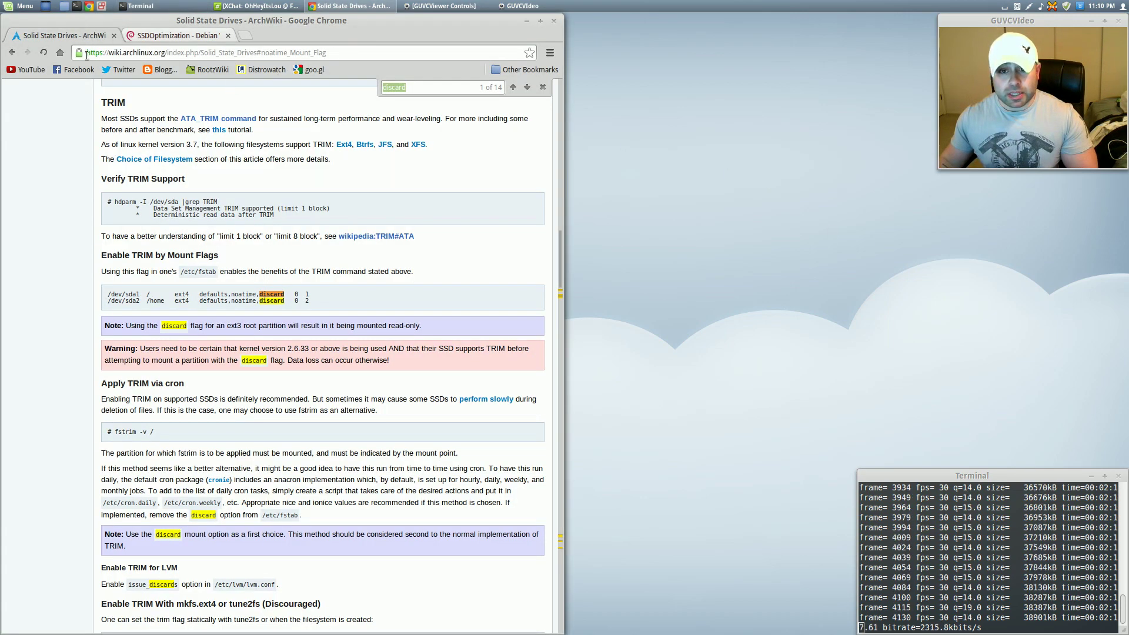
pyautogui.scroll(2, 259, 266)
pyautogui.scroll(18, 259, 266)
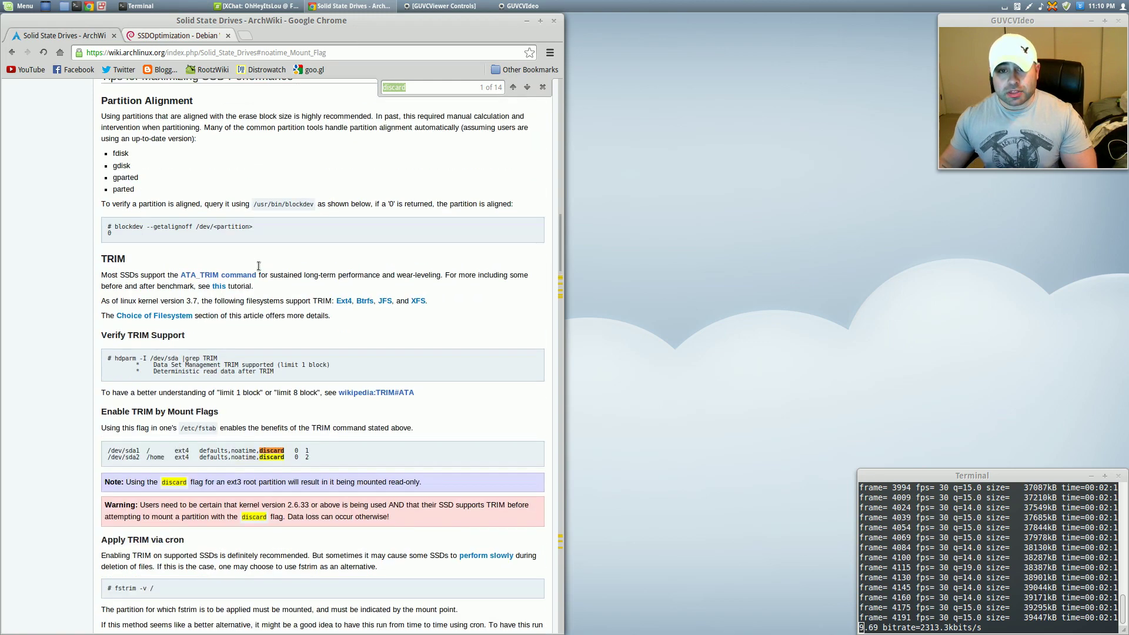
pyautogui.scroll(14, 258, 263)
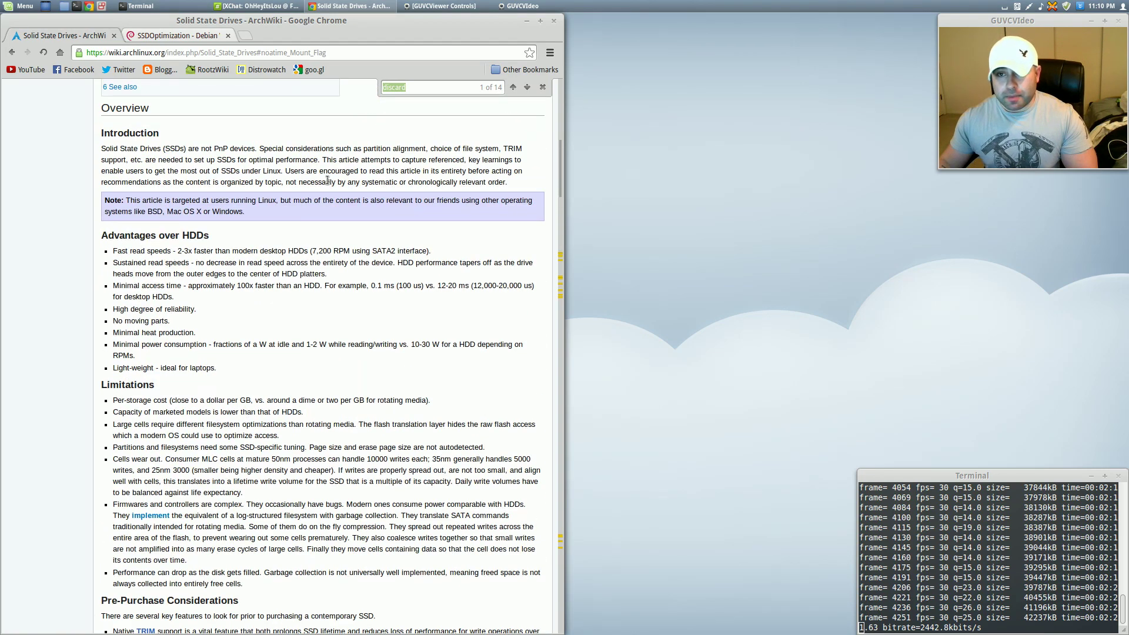
pyautogui.write('noatime')
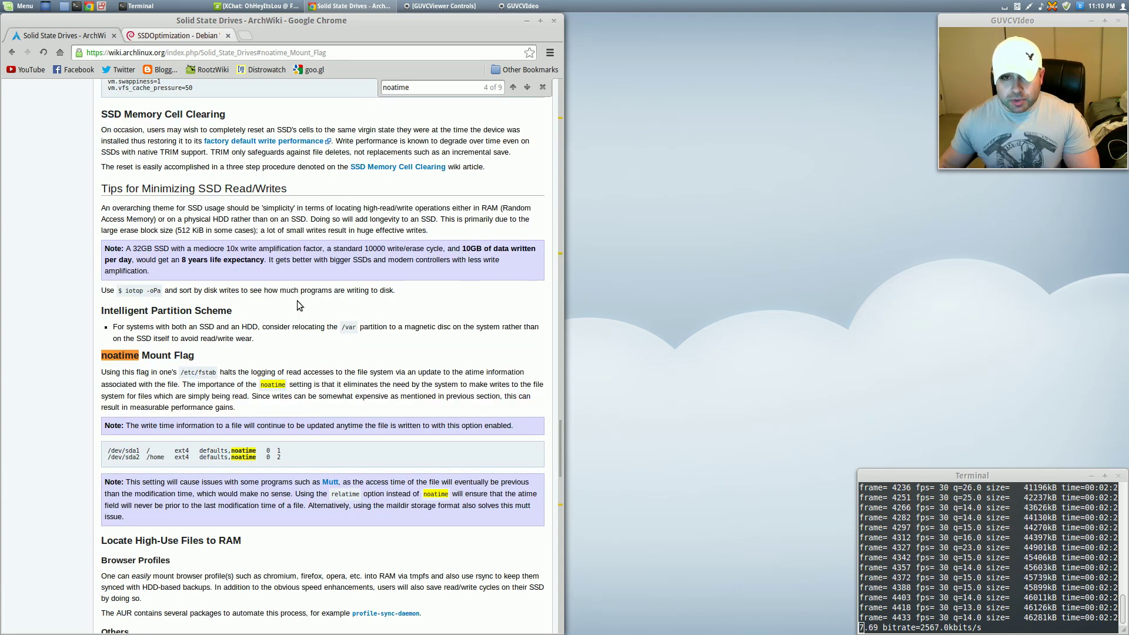
pyautogui.scroll(-6, 297, 301)
pyautogui.scroll(-2, 298, 301)
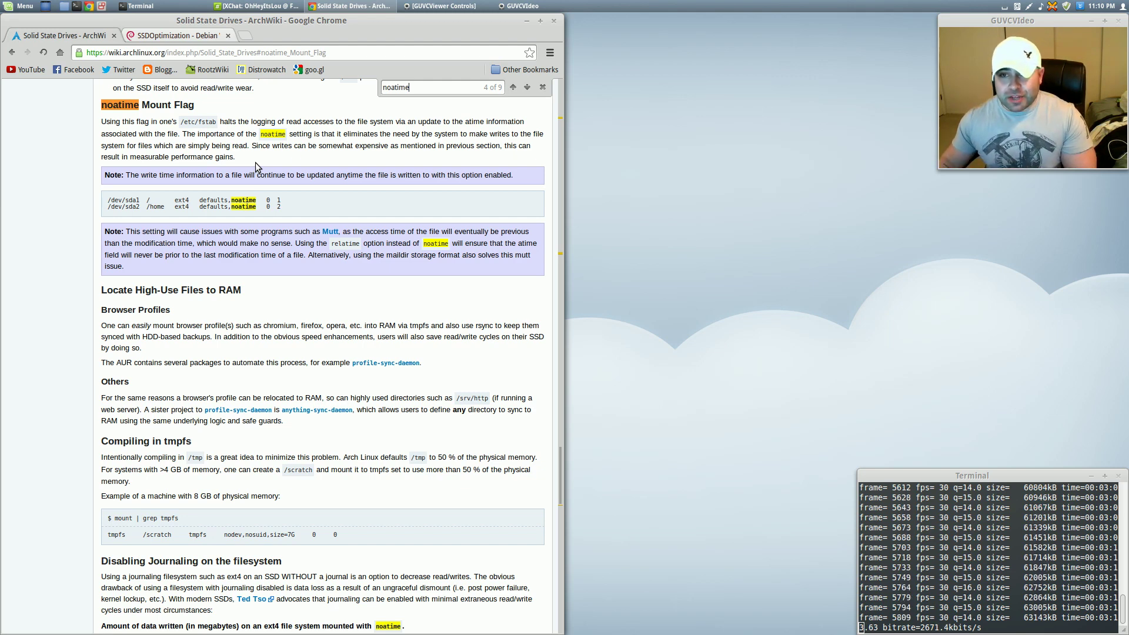
# Step: Search the ArchWiki article for 'discard' and jump to the first match in the TRIM section
pyautogui.hotkey('ctrl', 'f')
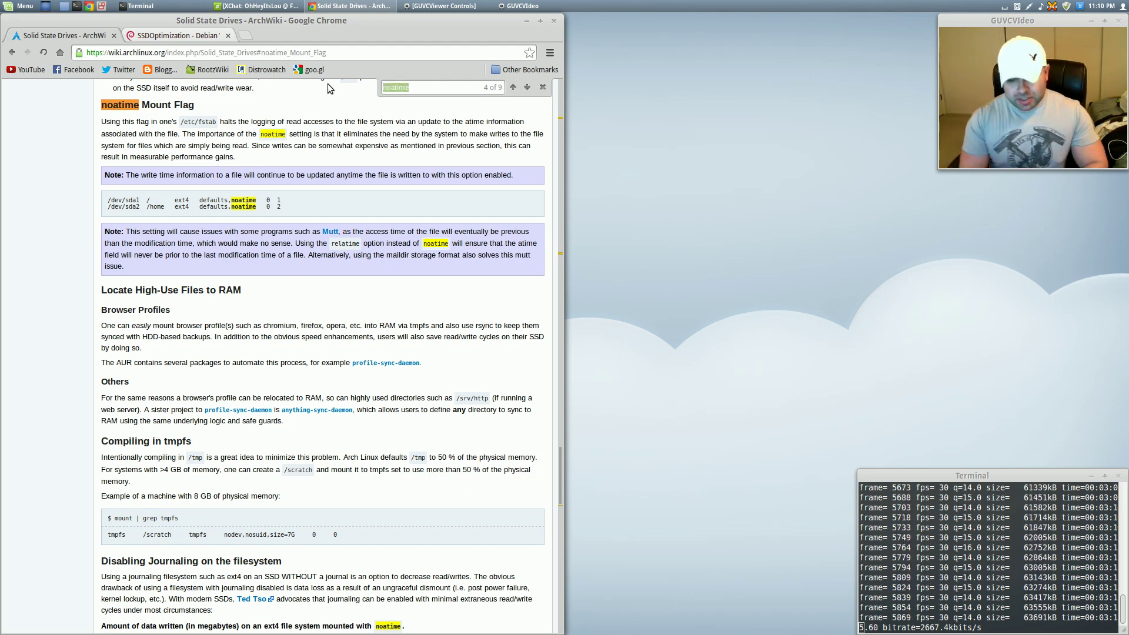
pyautogui.write('discard')
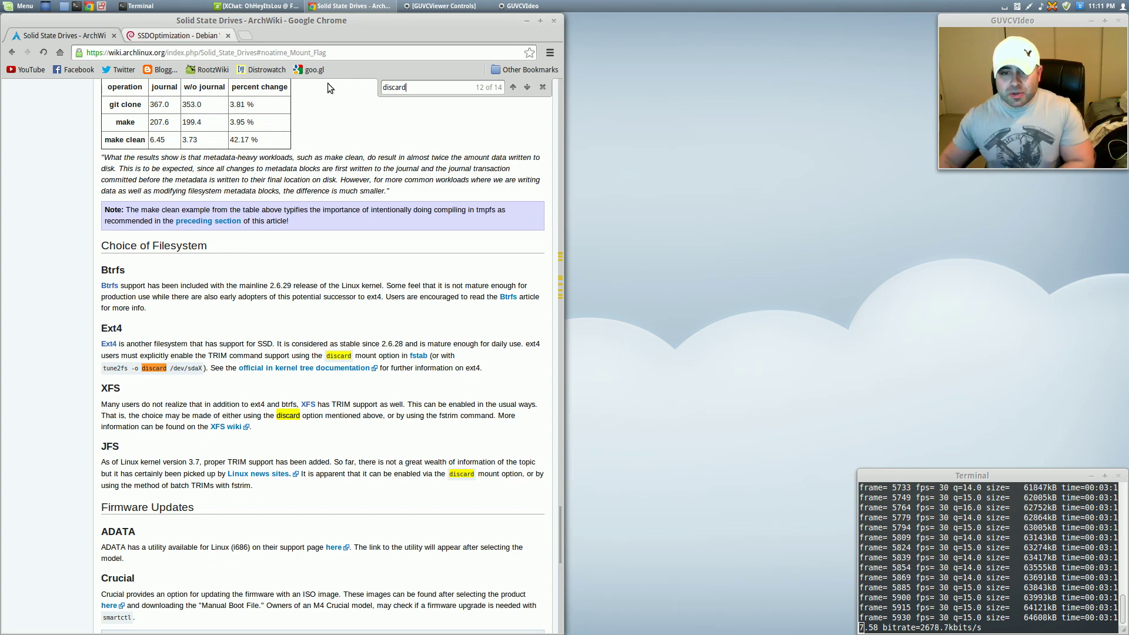
pyautogui.click(526, 90)
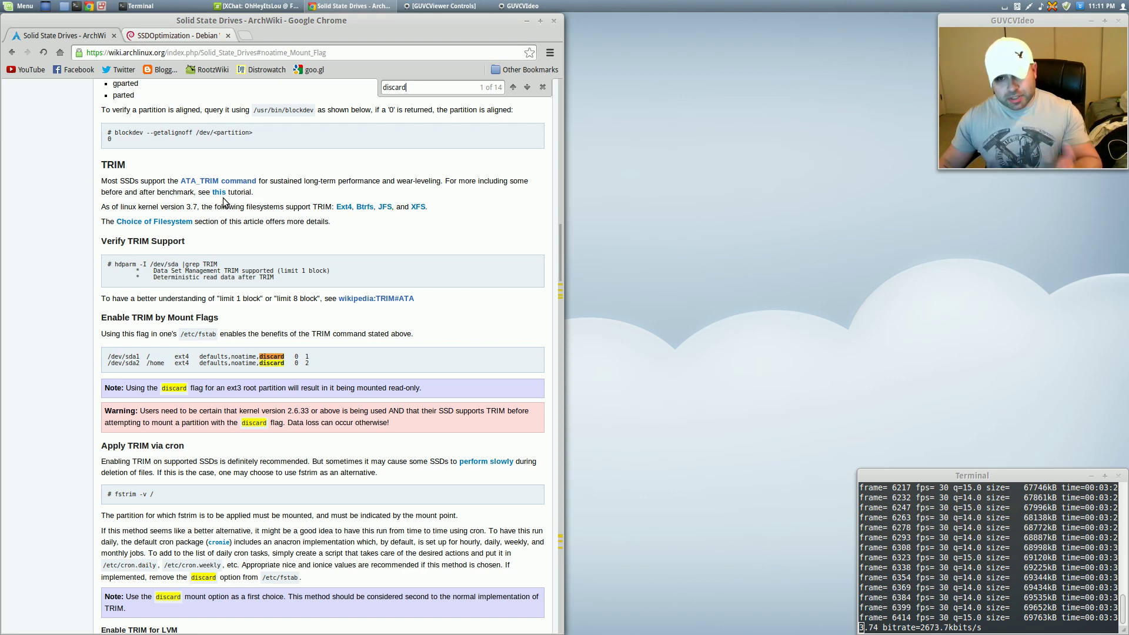
# Step: Read the TRIM section's discard usage, then switch to the Debian SSDOptimization wiki page
pyautogui.scroll(-4, 204, 317)
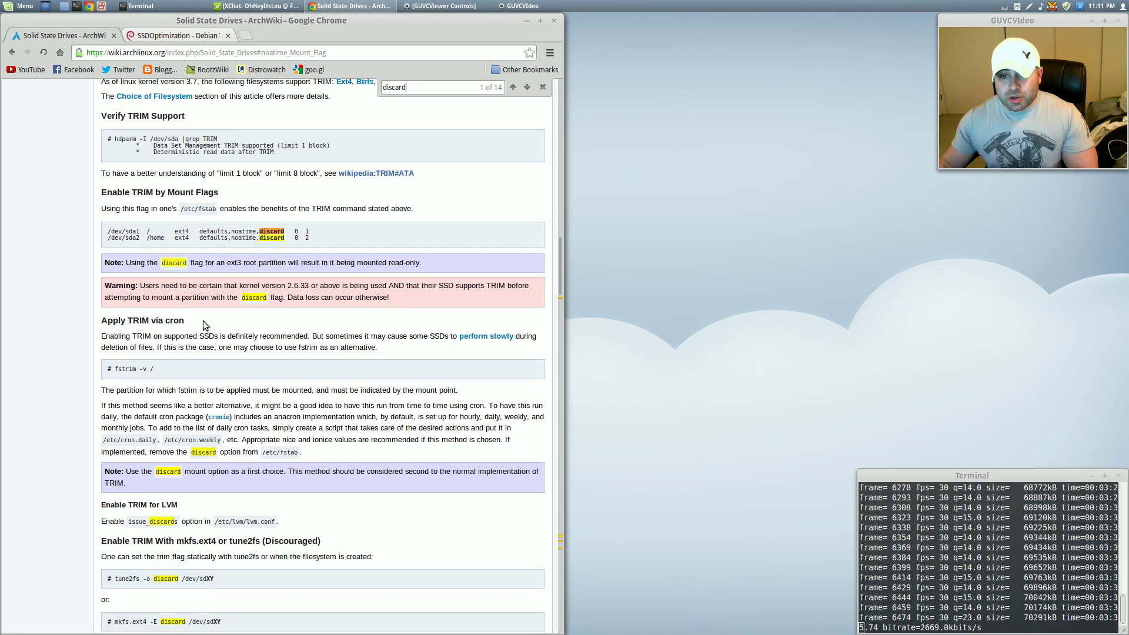
pyautogui.scroll(-1, 202, 320)
pyautogui.scroll(4, 429, 315)
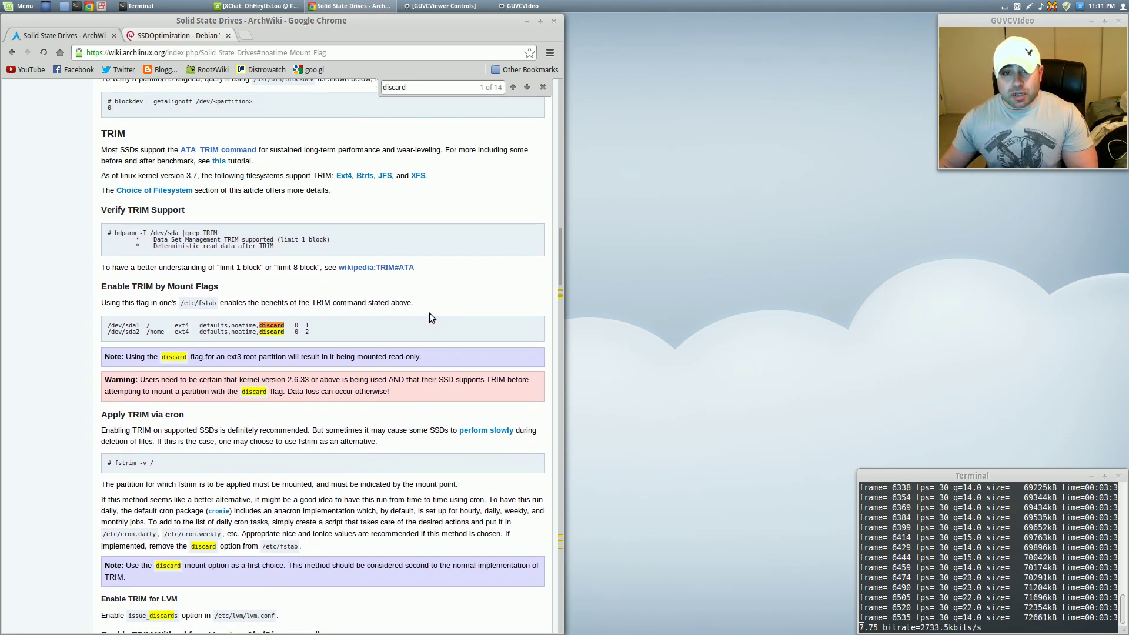
pyautogui.scroll(-2, 430, 318)
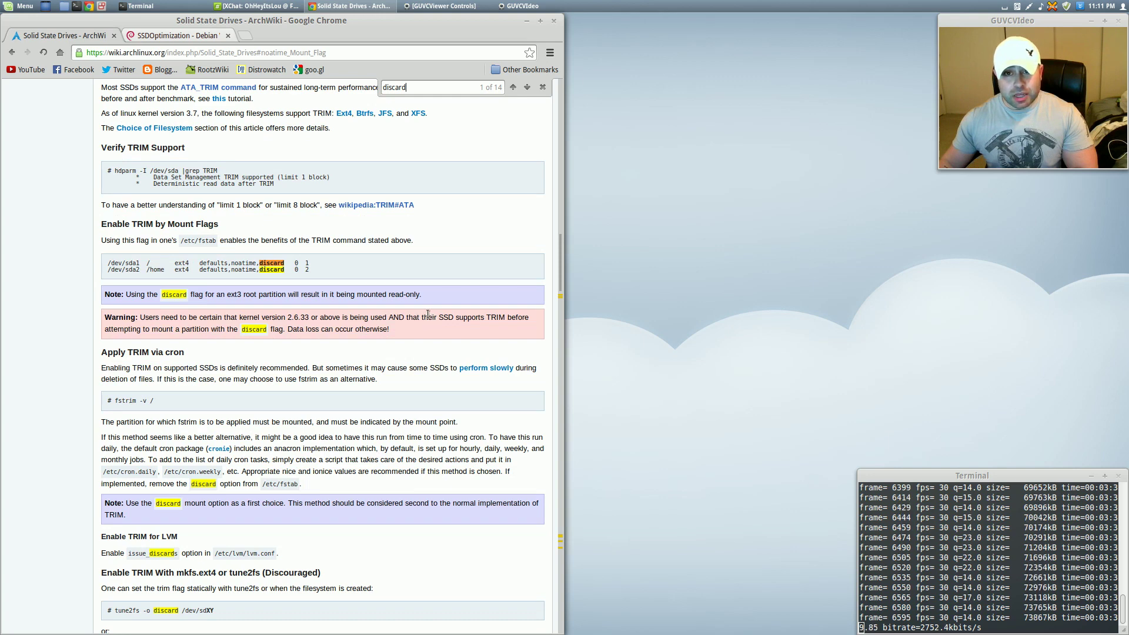
pyautogui.scroll(1, 427, 313)
pyautogui.scroll(-1, 426, 313)
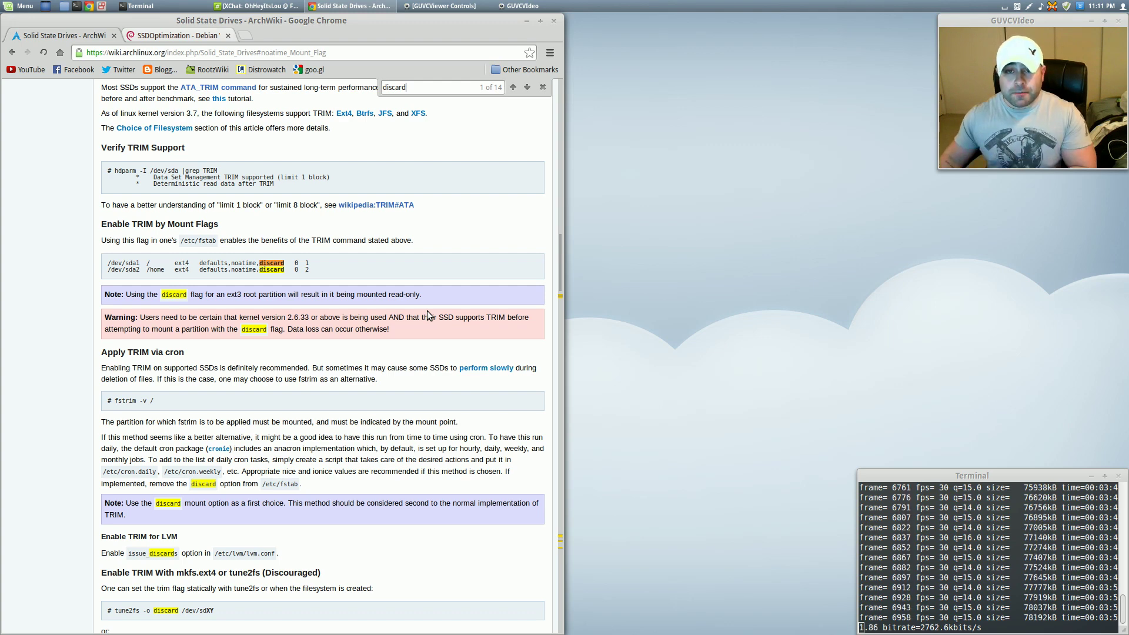
pyautogui.click(194, 35)
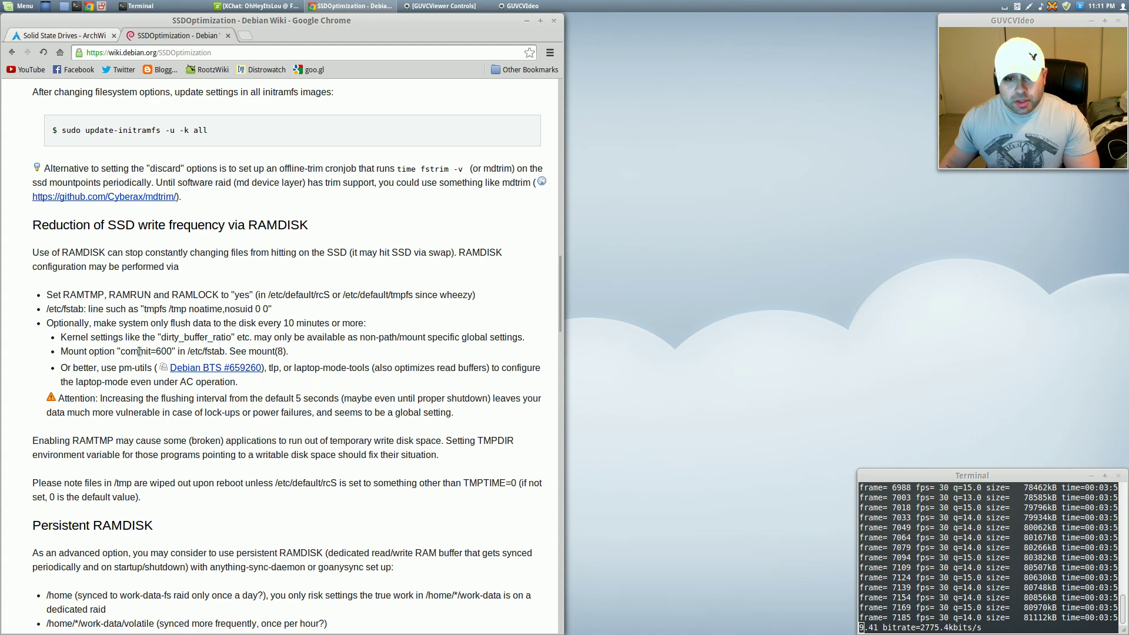
# Step: Highlight the commit=600 mount option on the Debian wiki, then minimize Chrome
pyautogui.moveTo(122, 352); pyautogui.dragTo(168, 352)
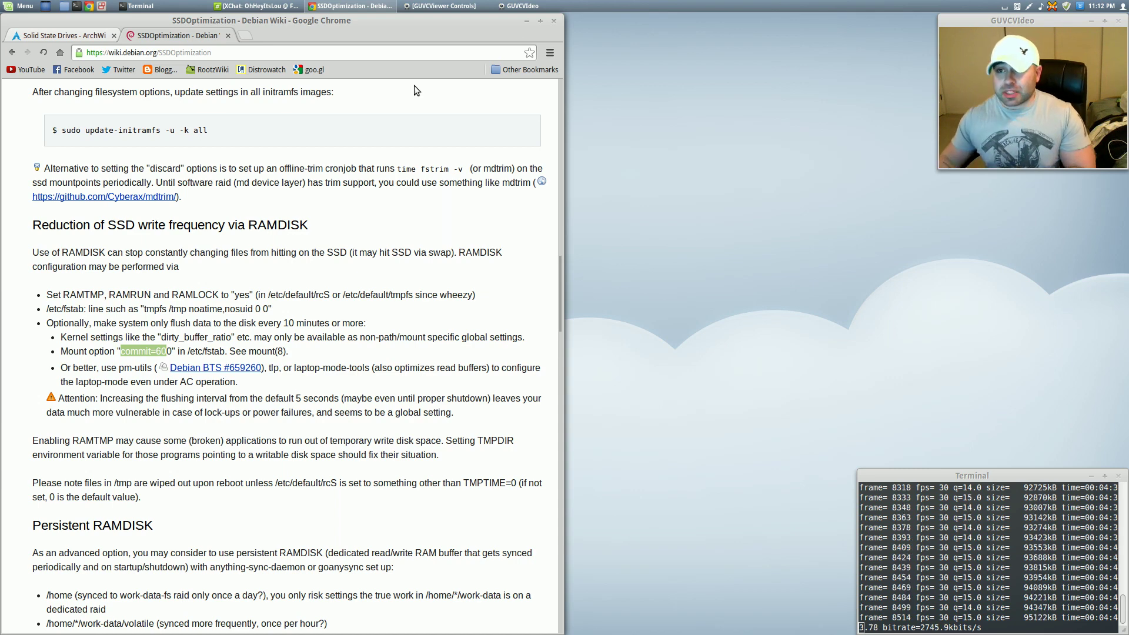
pyautogui.click(526, 21)
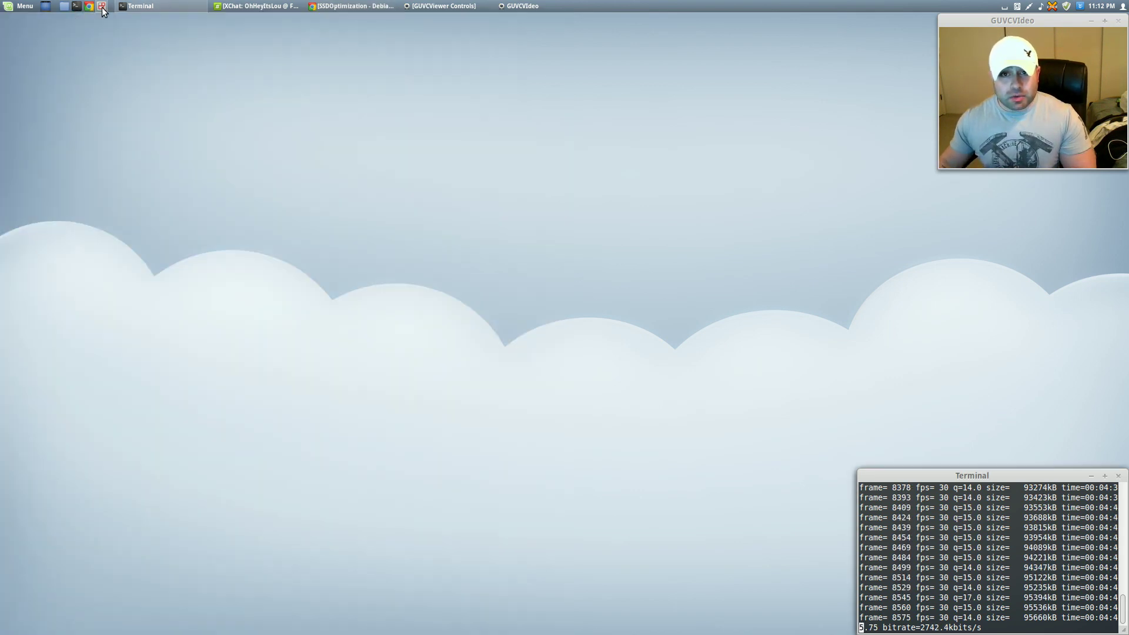
# Step: Open a terminal and run 'sudo gedit /etc/fstab', entering the sudo password
pyautogui.click(77, 6)
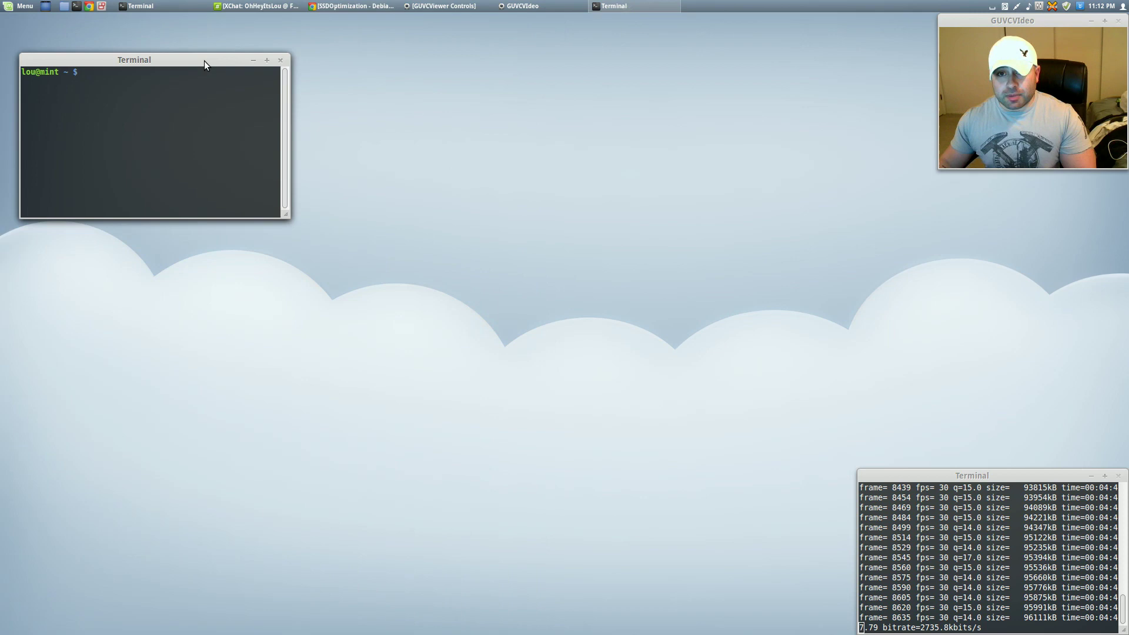
pyautogui.moveTo(204, 61); pyautogui.dragTo(471, 80)
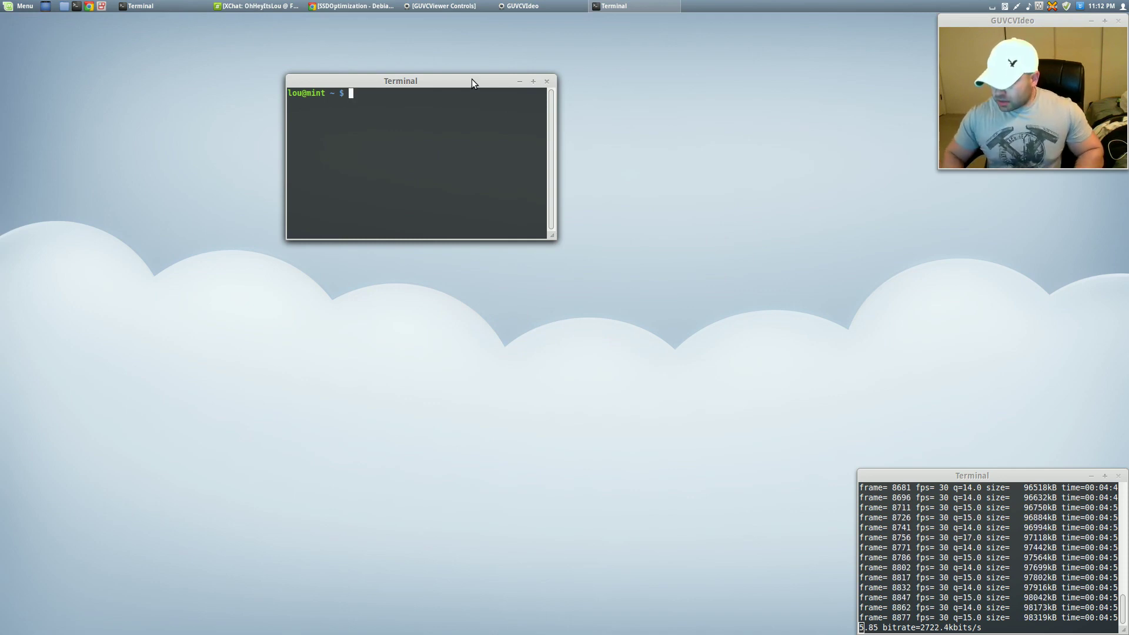
pyautogui.write('+')
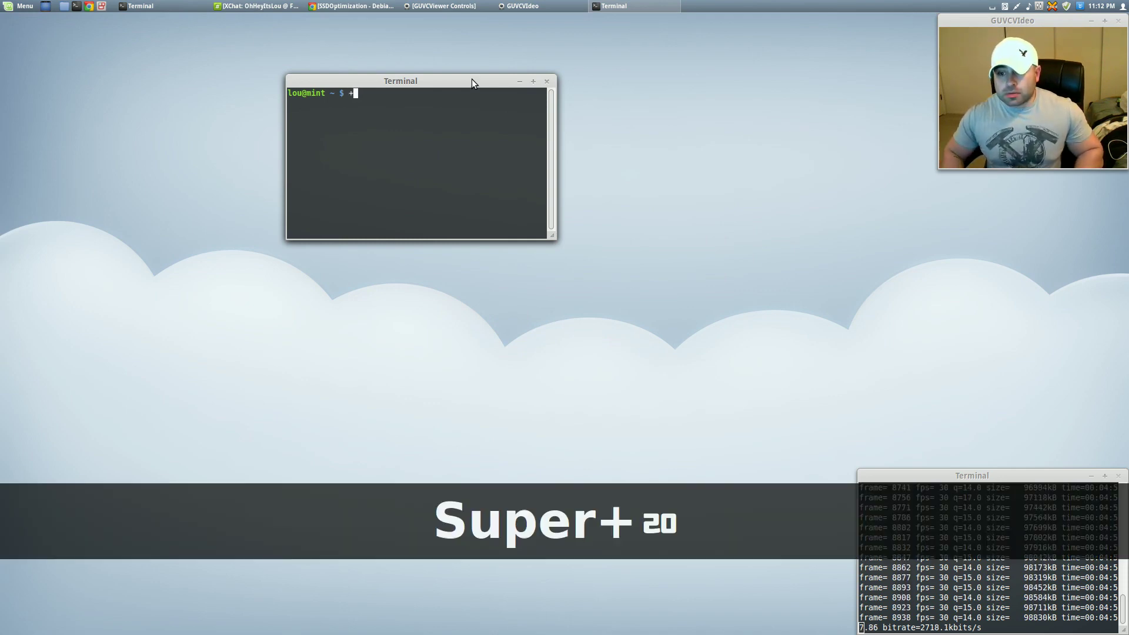
pyautogui.press('BackSpace')
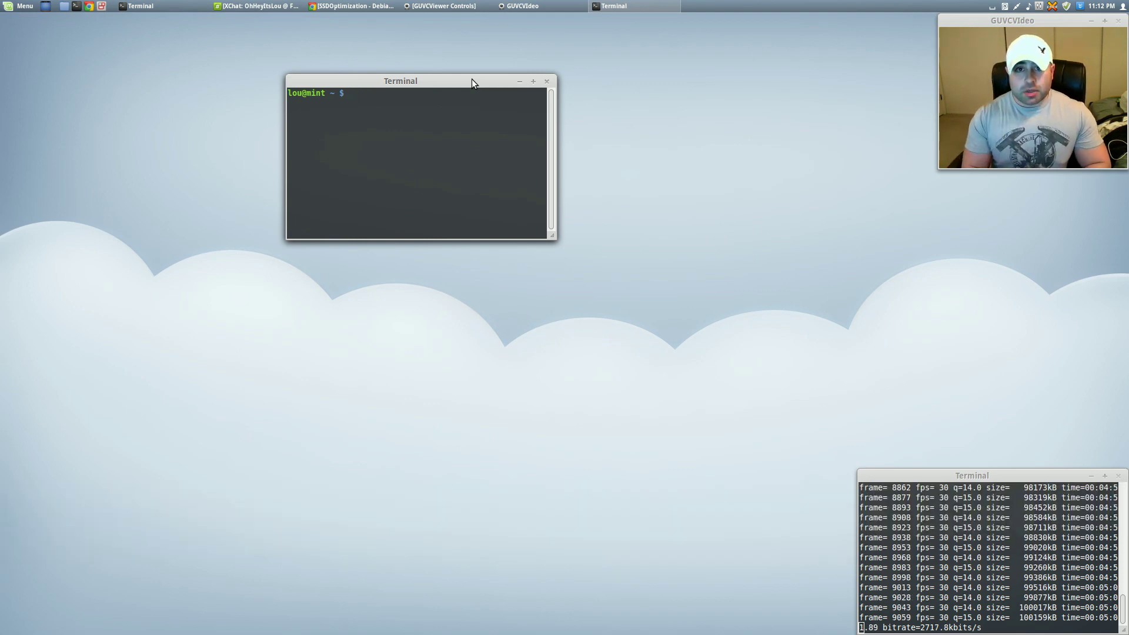
pyautogui.write('sudo ge')
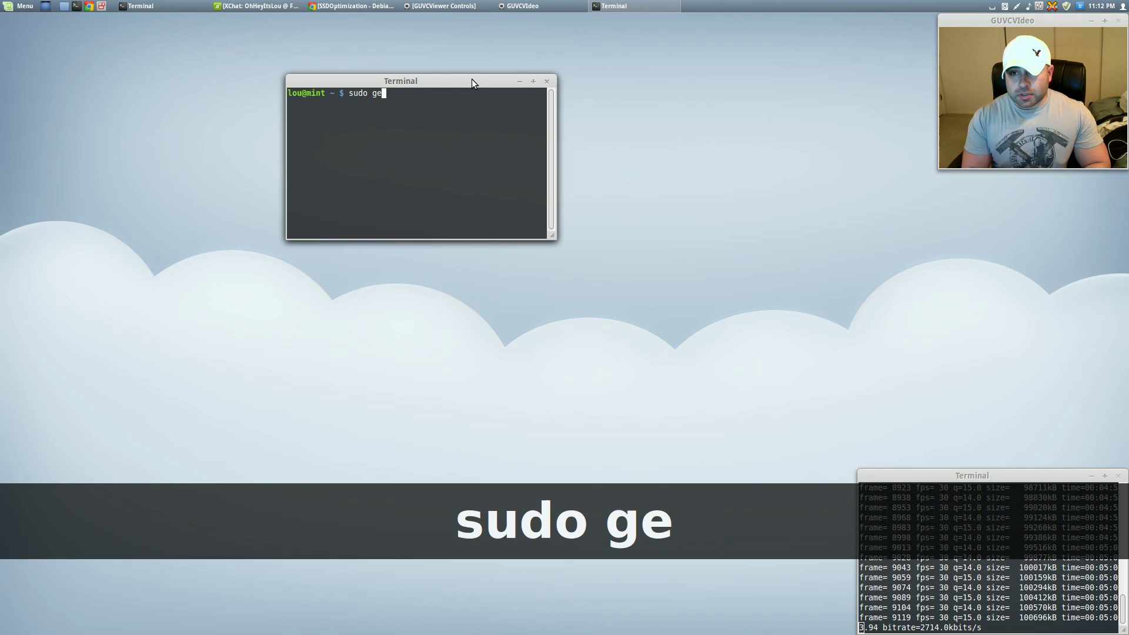
pyautogui.write('dit /')
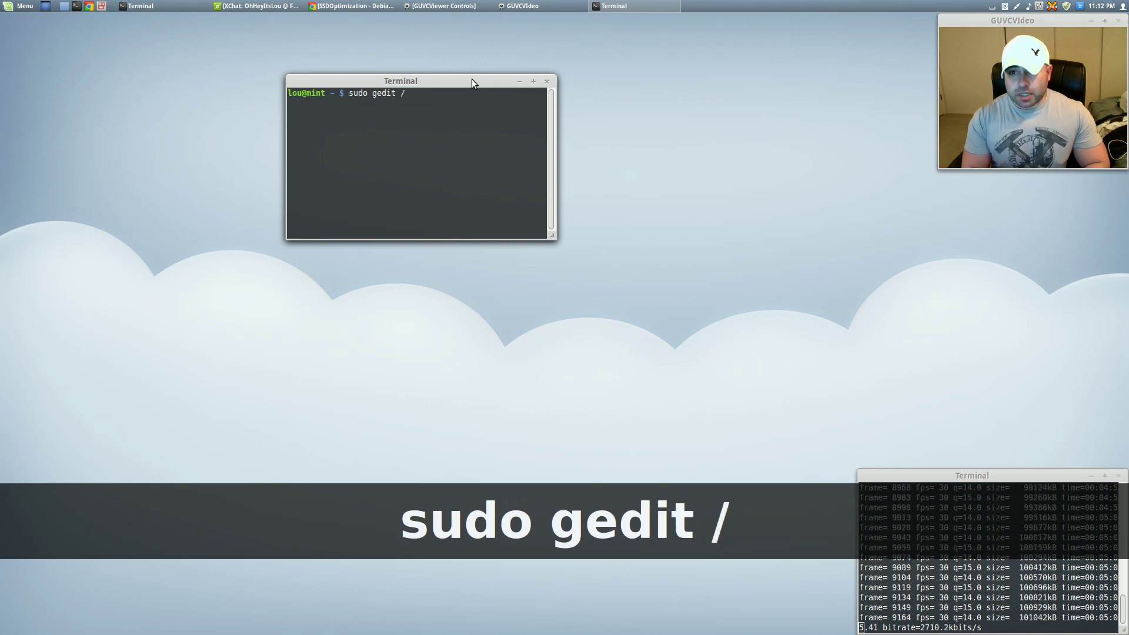
pyautogui.write('etc/fstab')
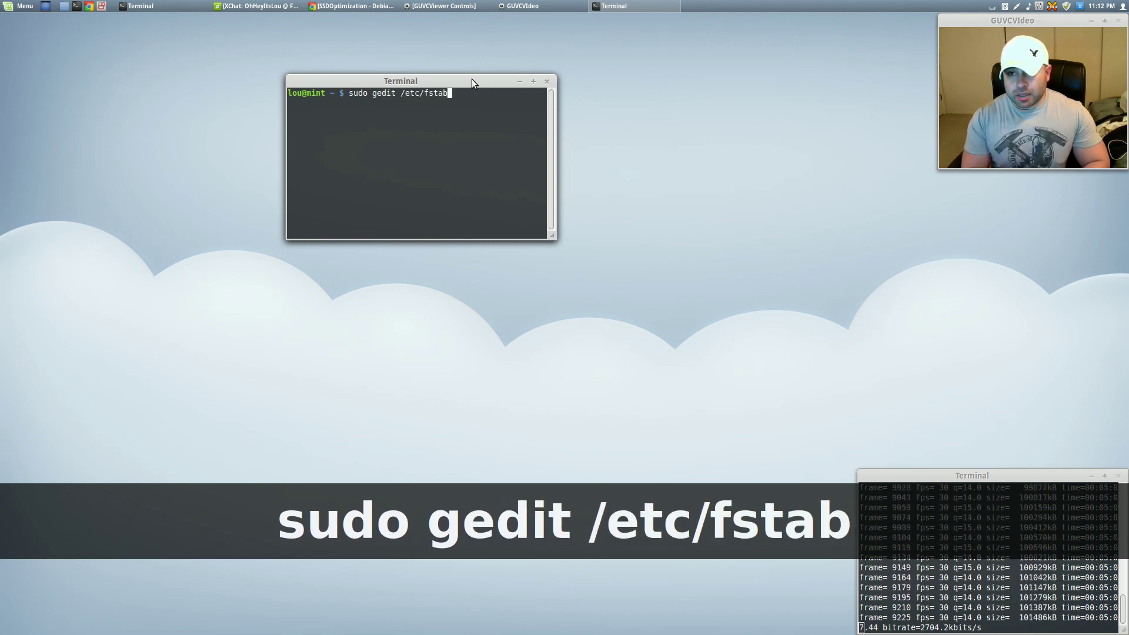
pyautogui.press('Return')
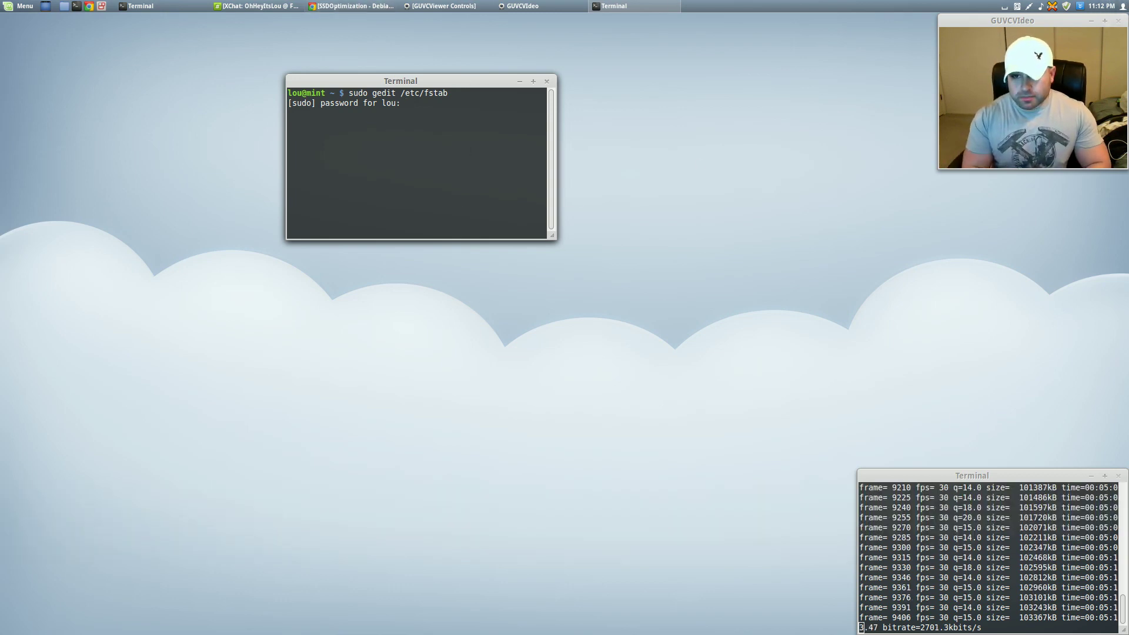
pyautogui.press('Return')
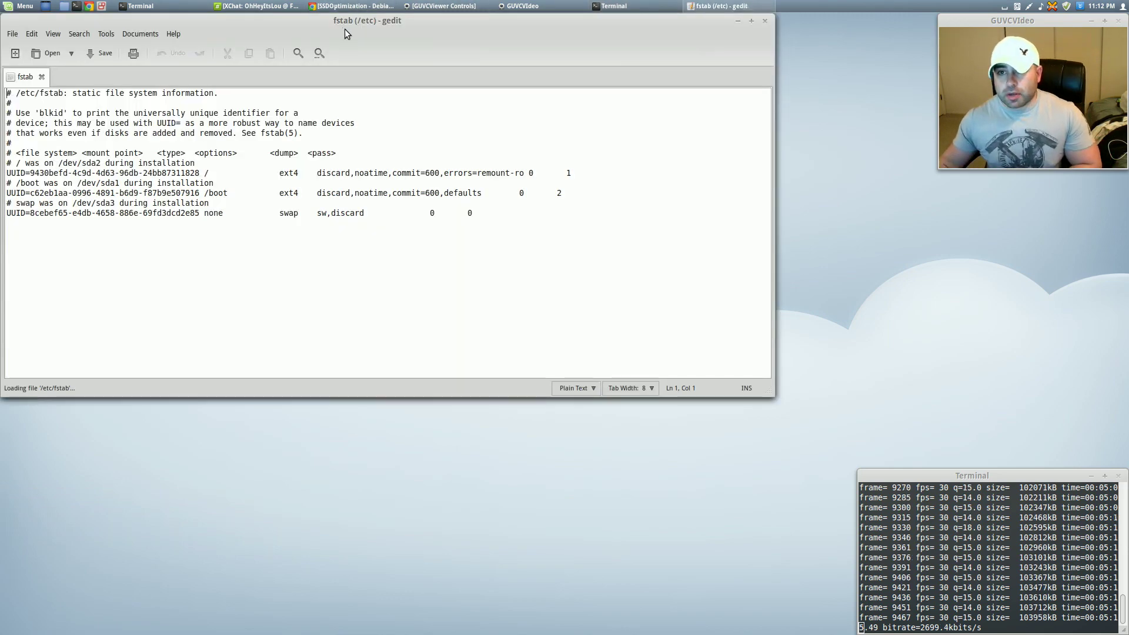
# Step: On the fstab root line, highlight the UUID and the discard,noatime,commit=600 options
pyautogui.moveTo(352, 21)
pyautogui.mouseDown()
pyautogui.moveTo(354, 35)
pyautogui.moveTo(351, 26)
pyautogui.mouseUp()
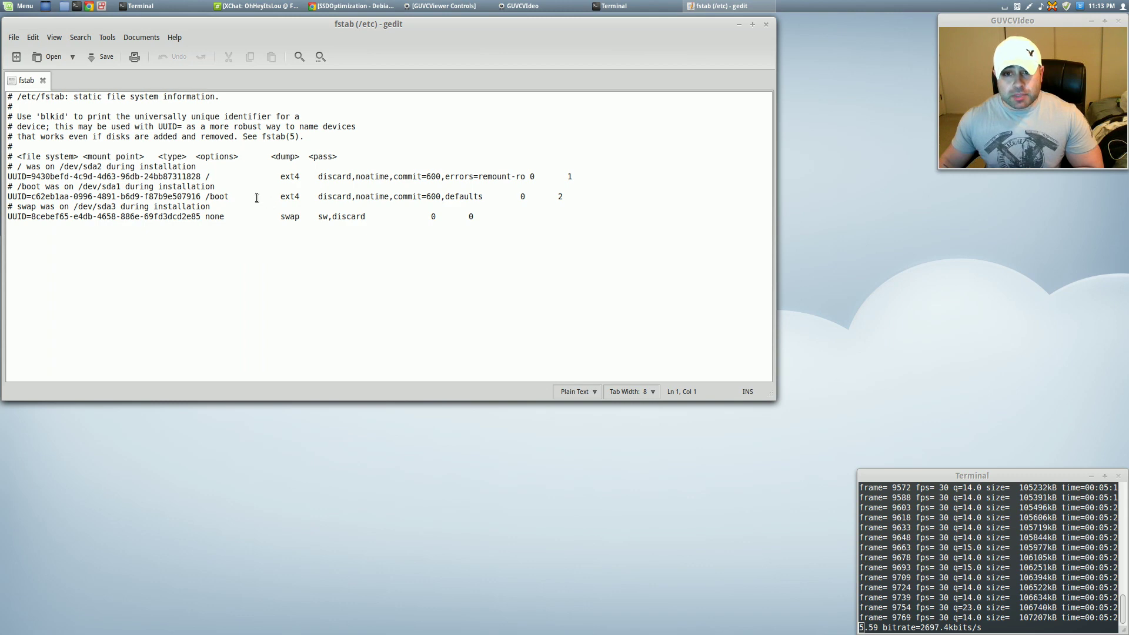
pyautogui.click(214, 177)
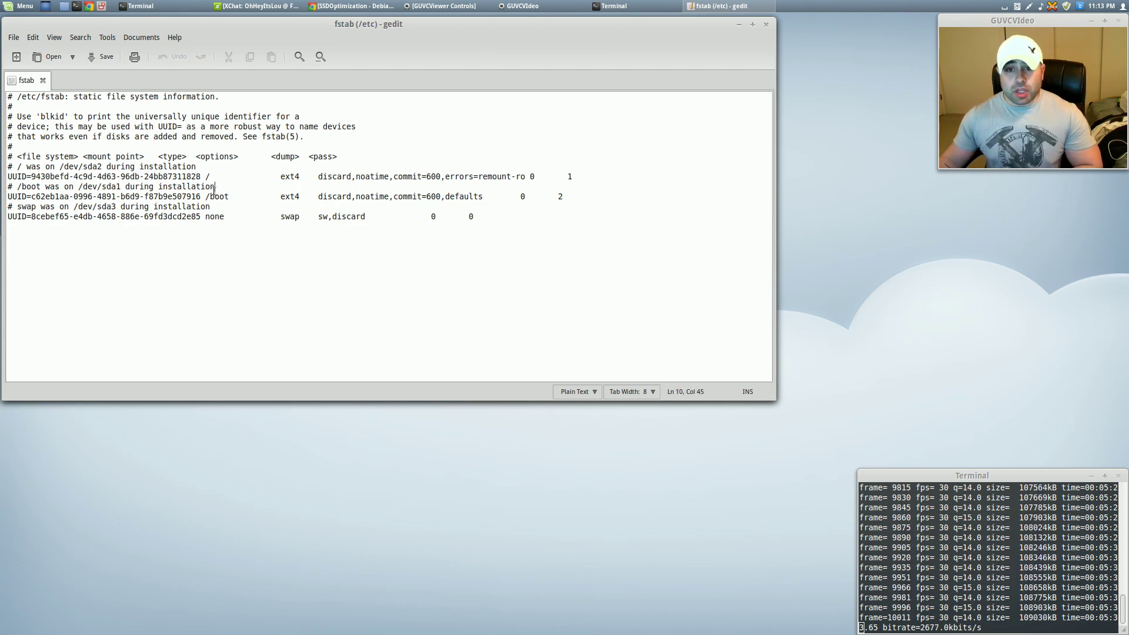
pyautogui.click(219, 177)
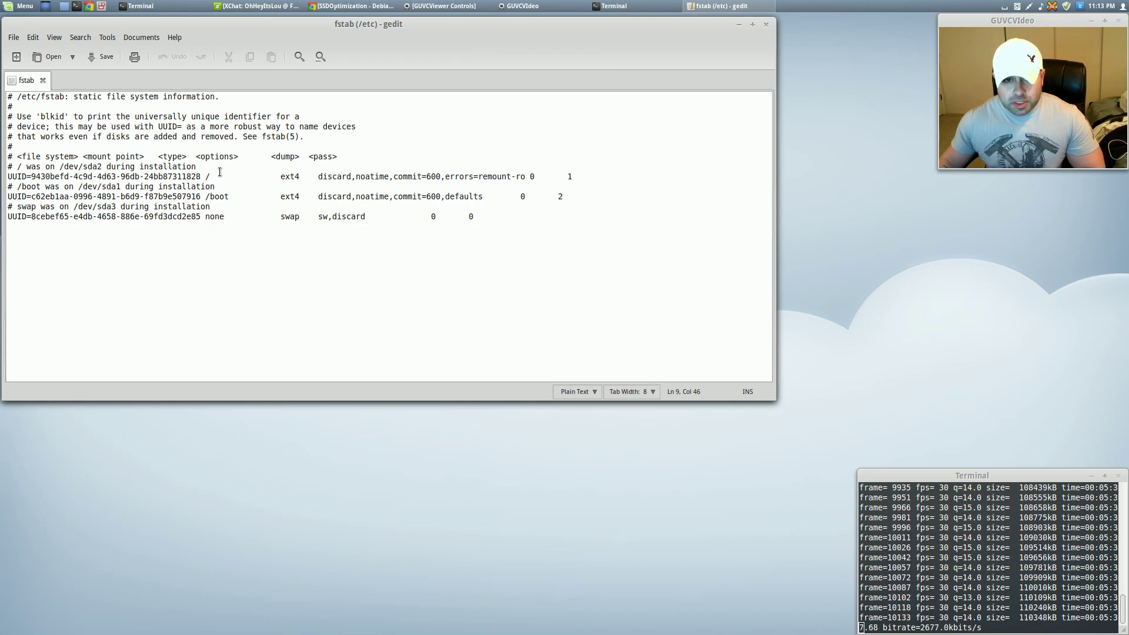
pyautogui.moveTo(8, 176); pyautogui.dragTo(204, 177)
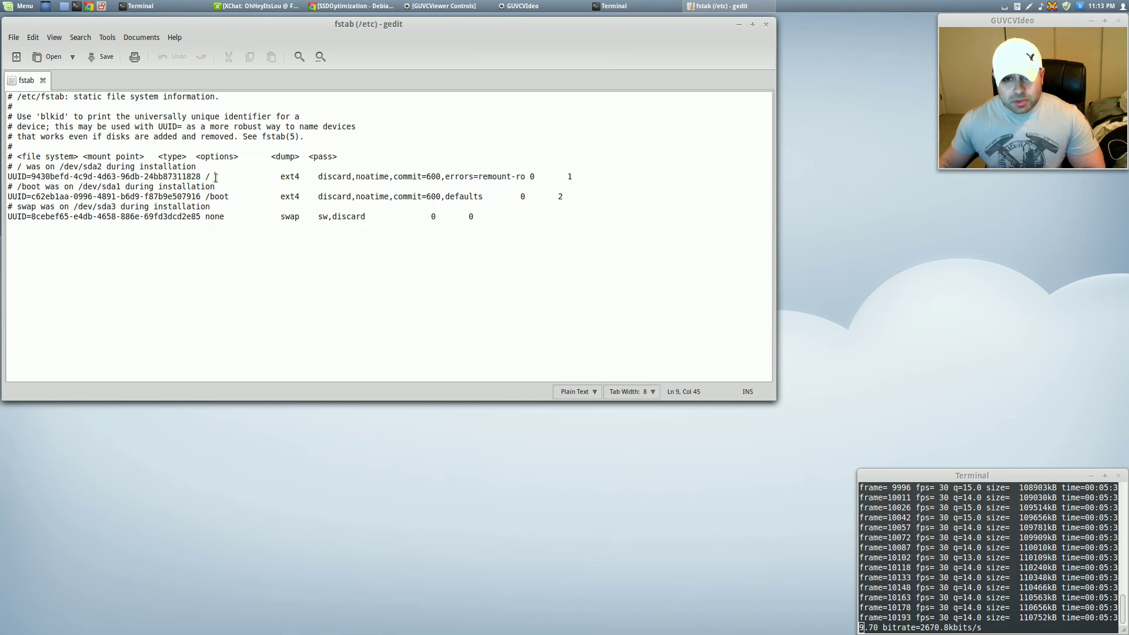
pyautogui.click(215, 177)
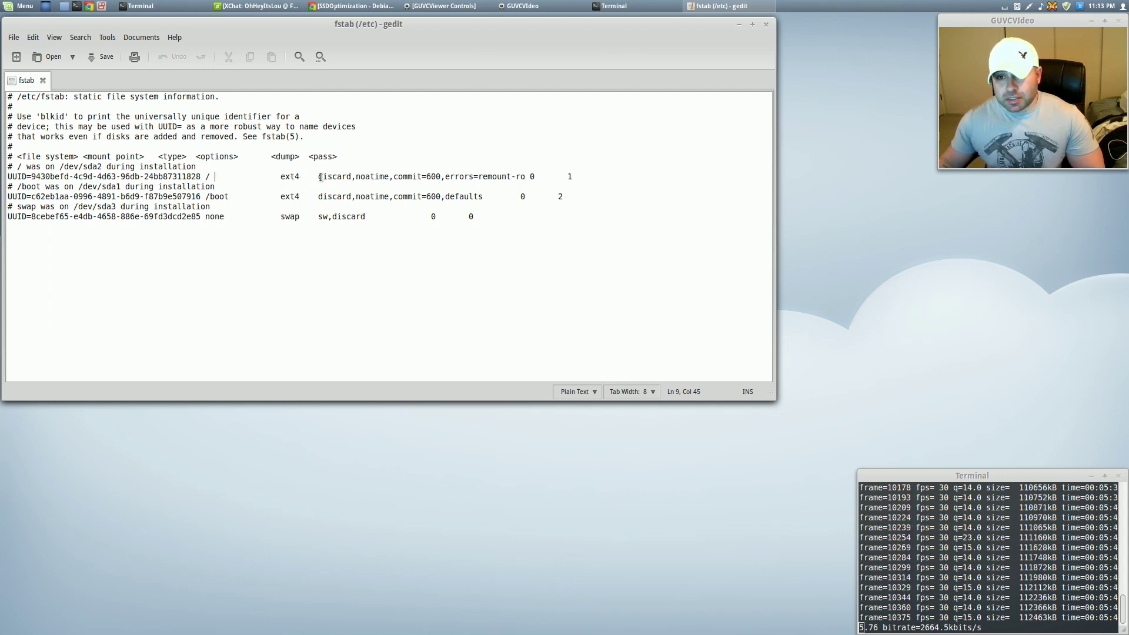
pyautogui.moveTo(319, 176); pyautogui.dragTo(440, 176)
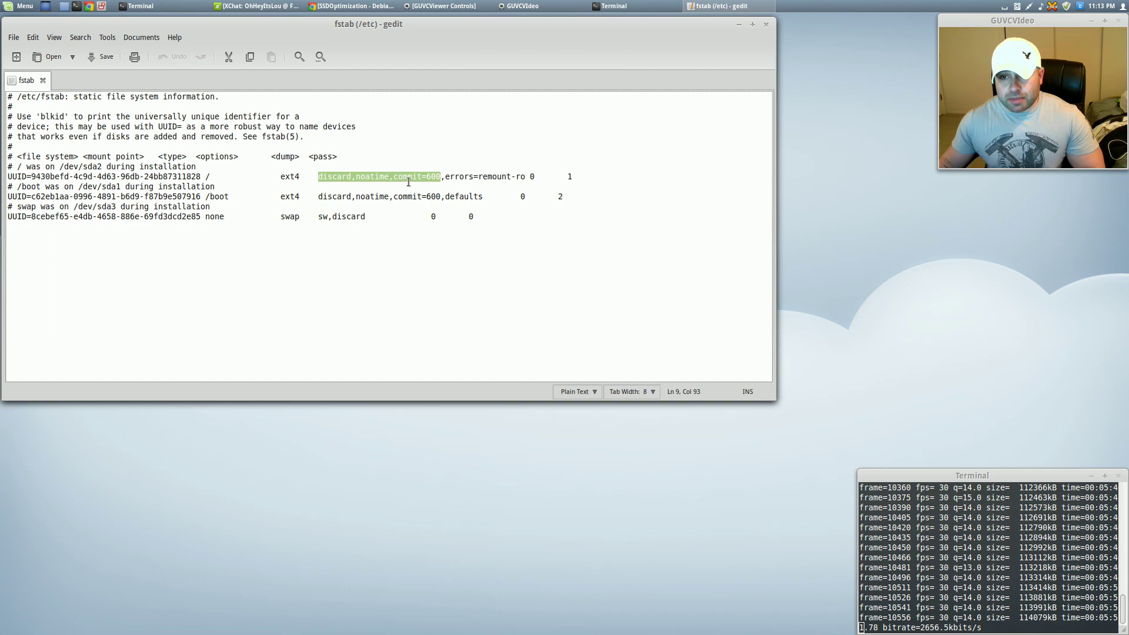
# Step: Check discard,noatime,commit=600 on /boot, discard on swap, and errors=remount-ro on the root line
pyautogui.click(206, 197)
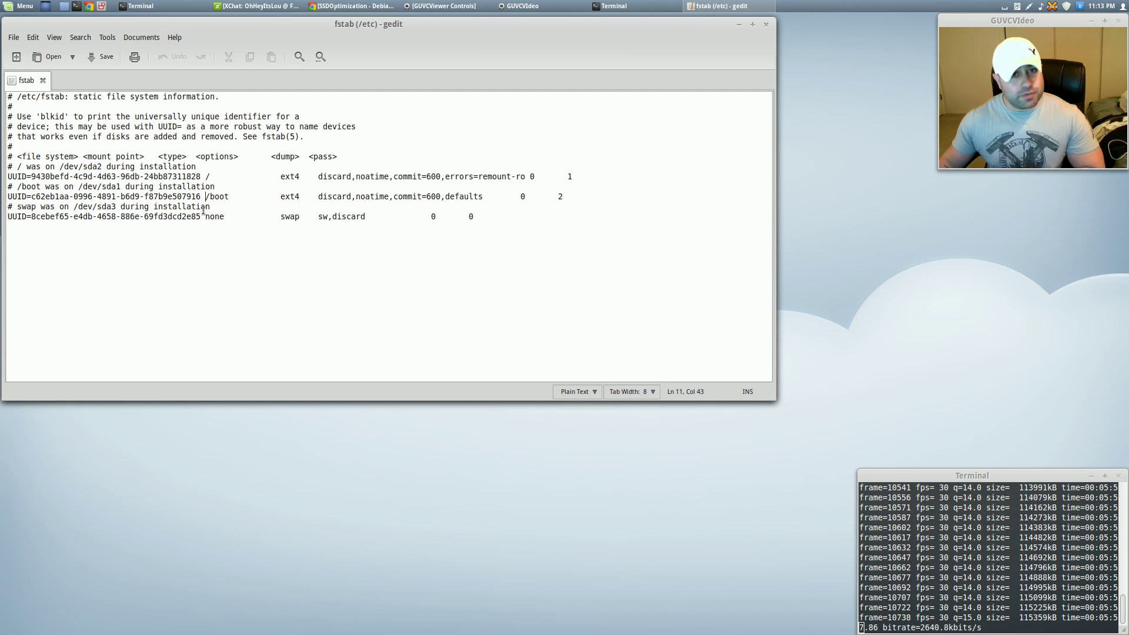
pyautogui.moveTo(318, 197); pyautogui.dragTo(446, 197)
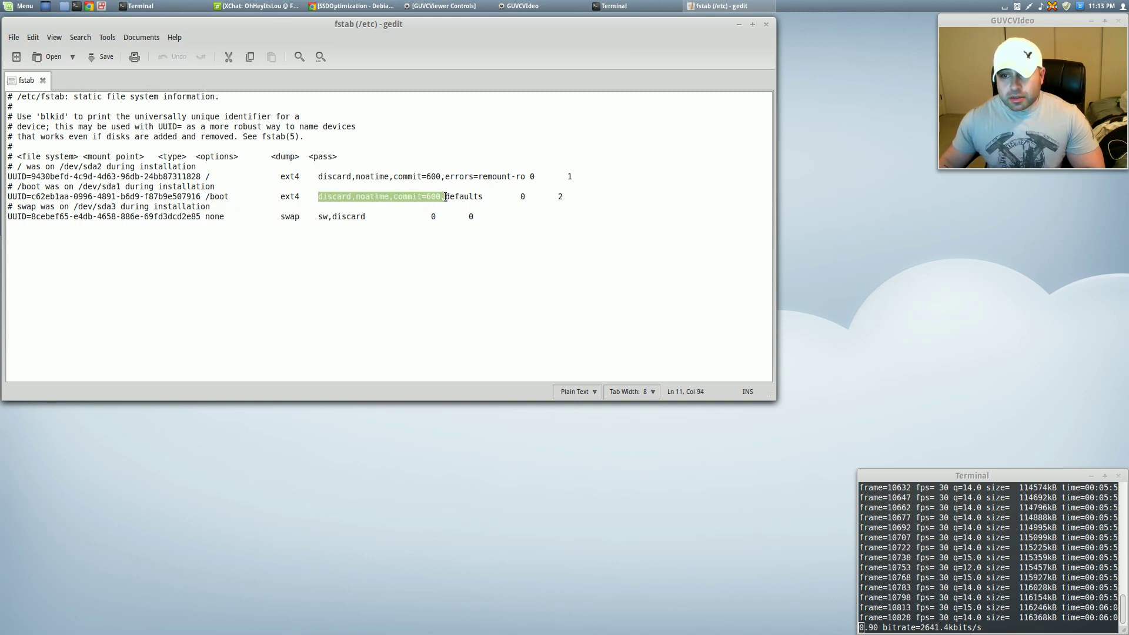
pyautogui.click(388, 217)
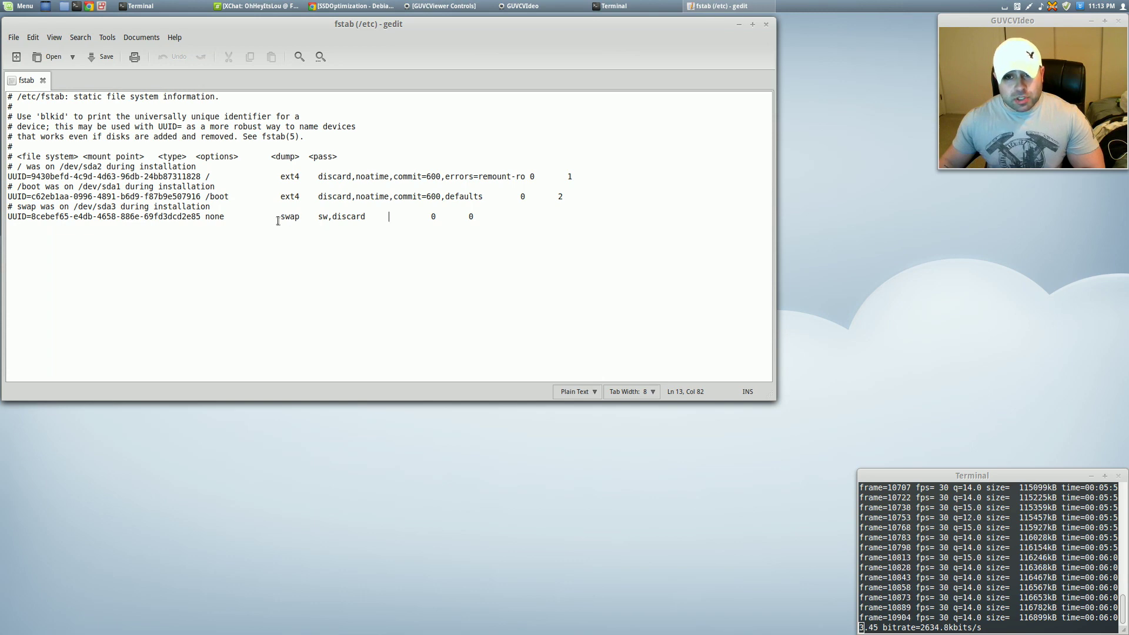
pyautogui.doubleClick(333, 217)
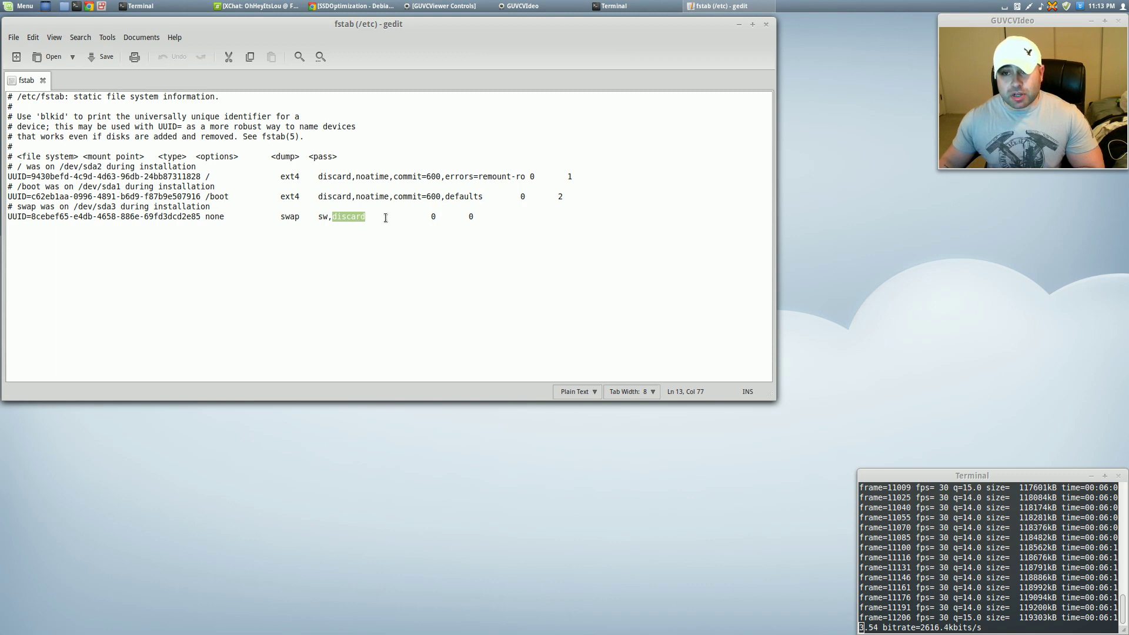
pyautogui.click(386, 218)
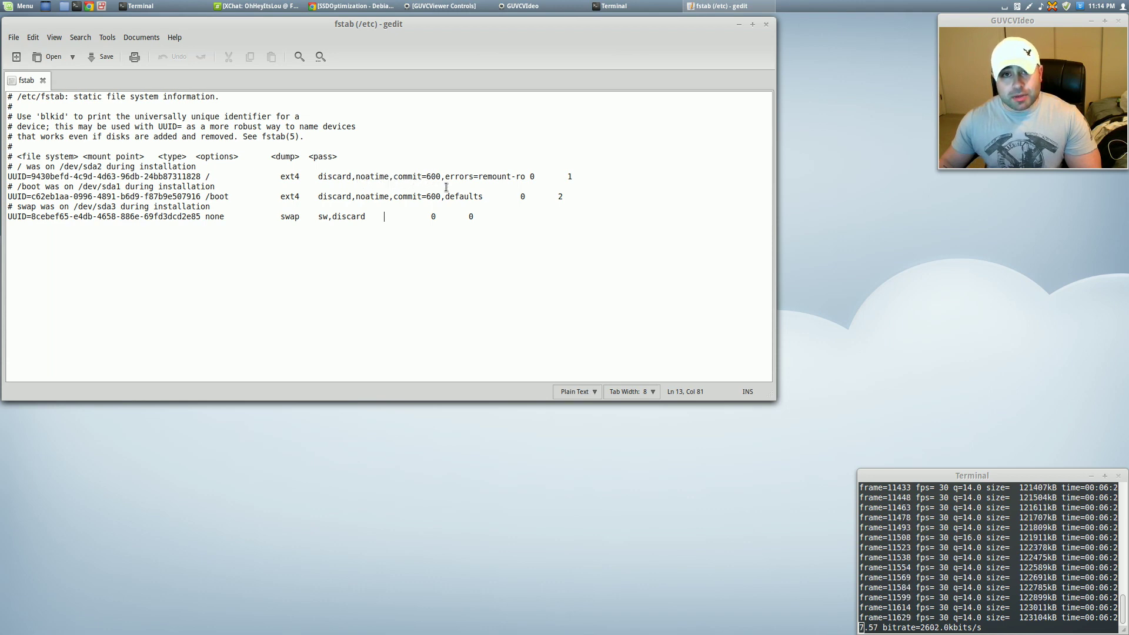
pyautogui.moveTo(446, 176); pyautogui.dragTo(577, 176)
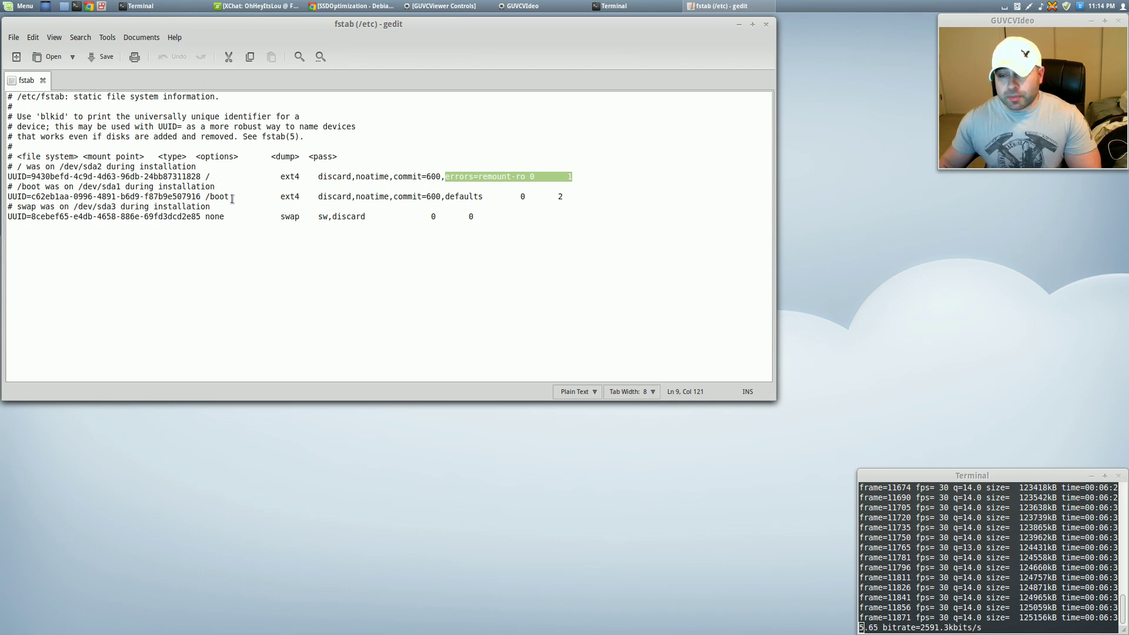
# Step: Clear the root line selection and shift the fstab editor window slightly down-right
pyautogui.click(320, 178)
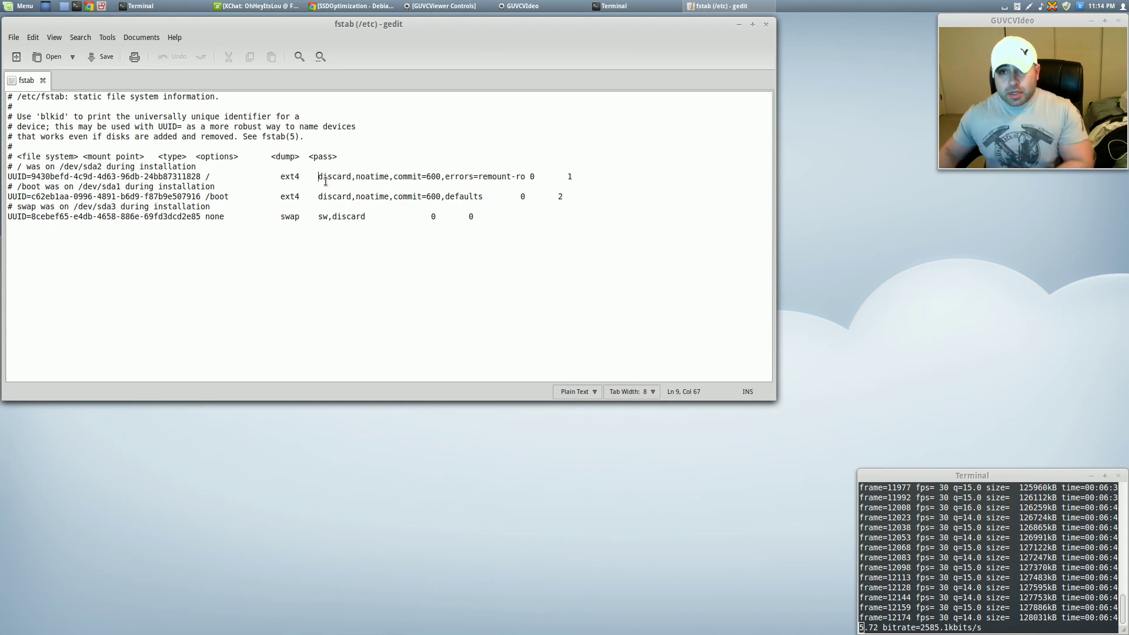
pyautogui.moveTo(396, 30)
pyautogui.mouseDown()
pyautogui.moveTo(426, 61)
pyautogui.moveTo(427, 47)
pyautogui.moveTo(397, 34)
pyautogui.mouseUp()
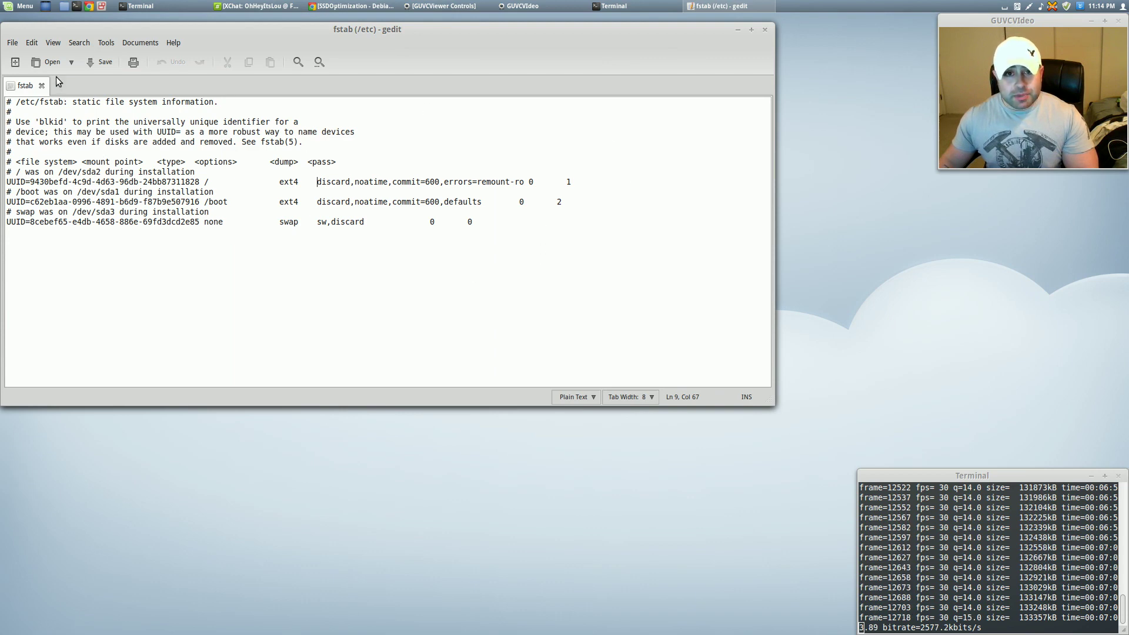
# Step: Save /etc/fstab, close gedit, and empty the terminal with 'clear'
pyautogui.click(101, 62)
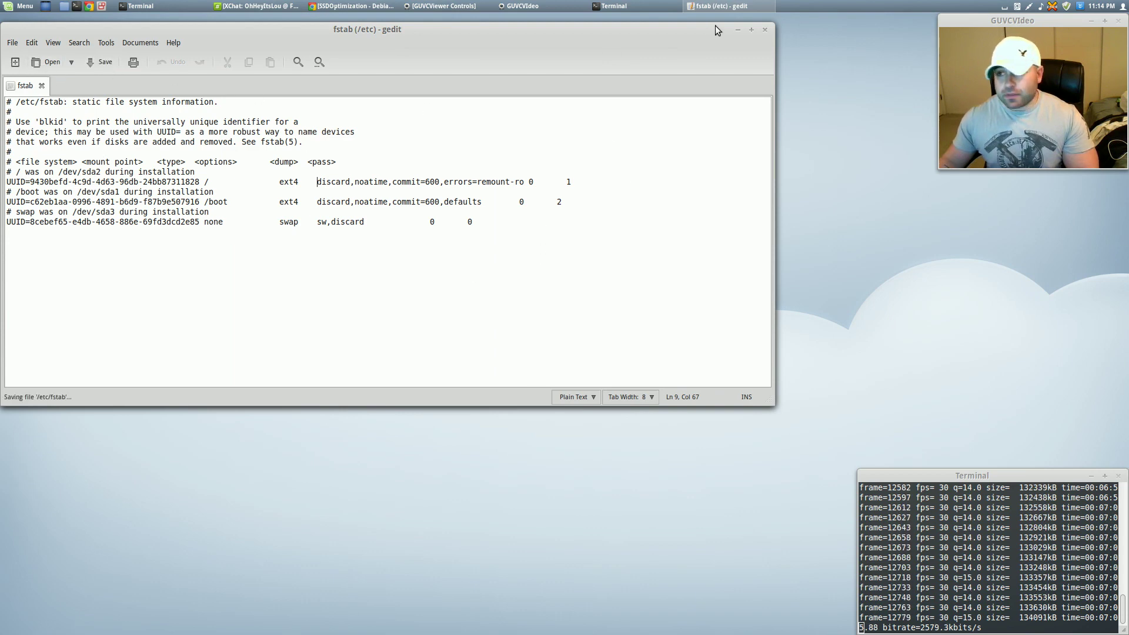
pyautogui.click(765, 30)
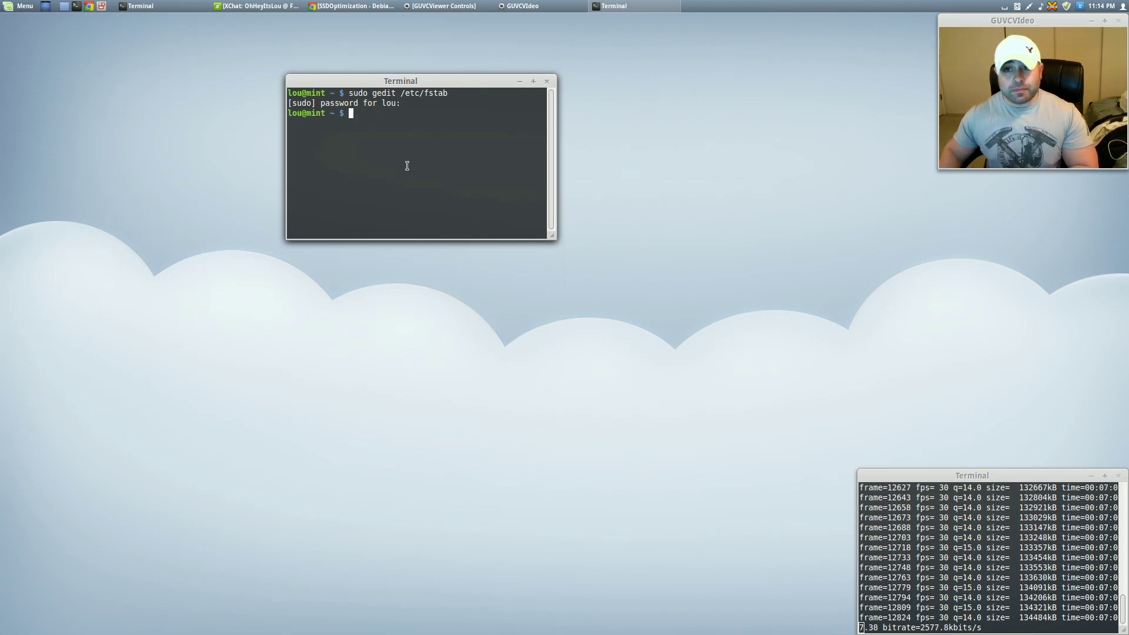
pyautogui.write('clear')
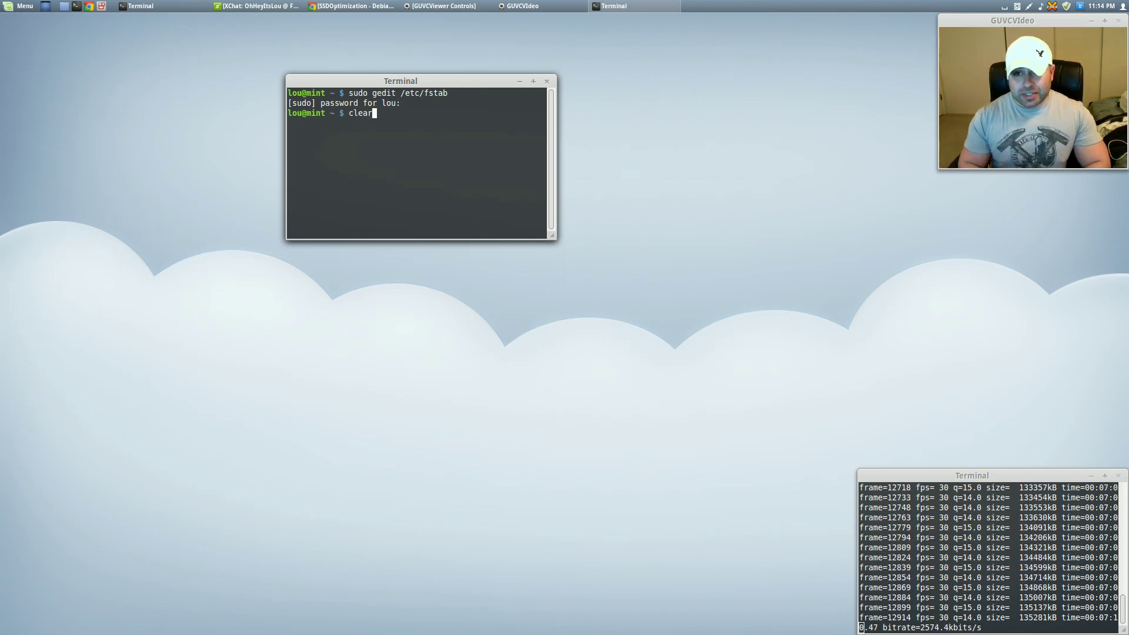
pyautogui.press('Return')
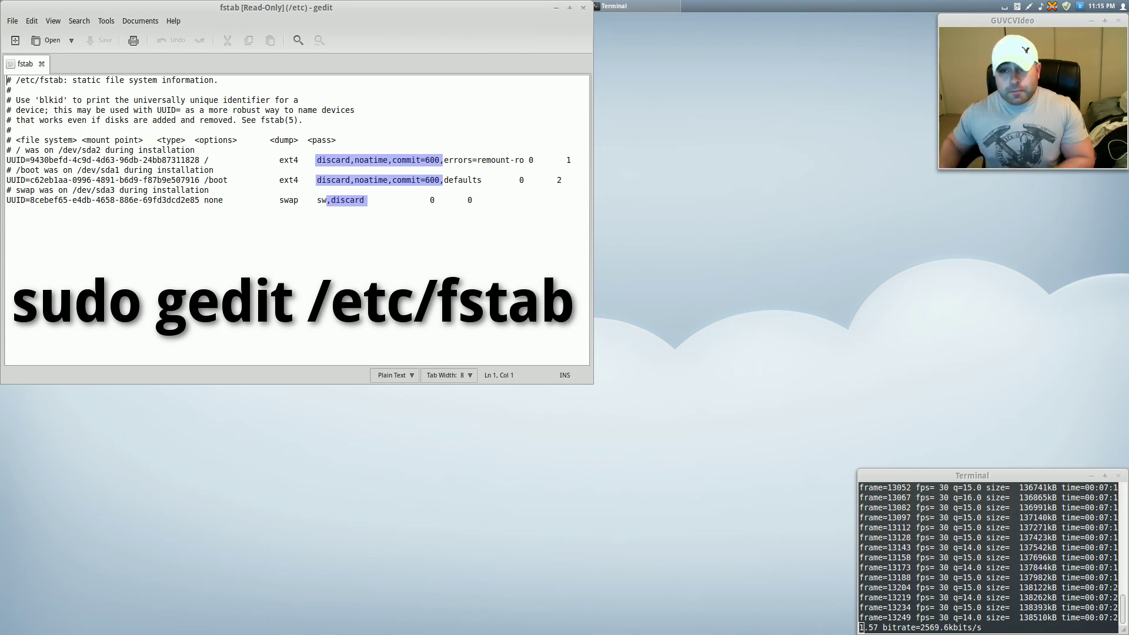
# Step: Open a fresh terminal window with Ctrl+Alt+T
pyautogui.hotkey('ctrl', 'alt', 't')
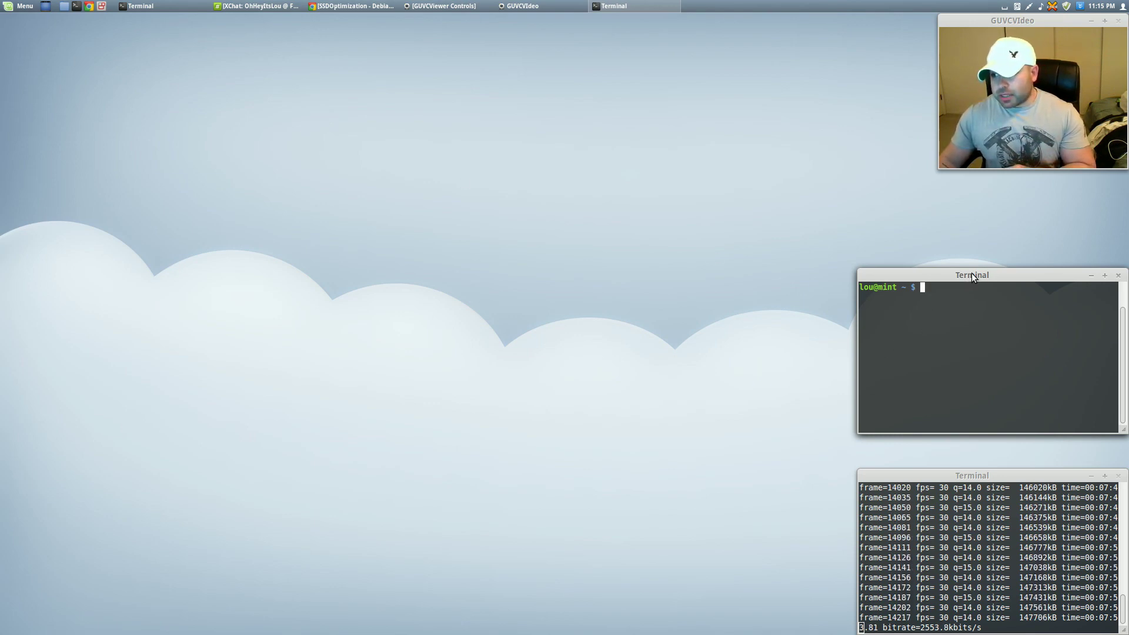
# Step: Centre the new terminal and run 'sudo gedit /etc/default/grub' using Tab completion
pyautogui.moveTo(971, 273); pyautogui.dragTo(340, 51)
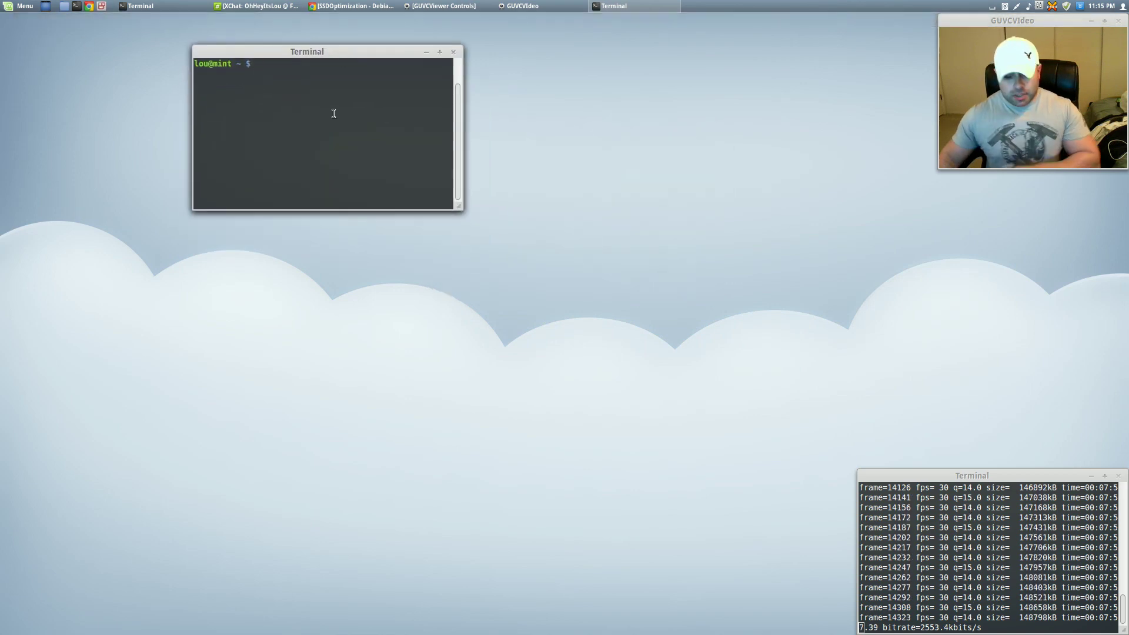
pyautogui.write('sudo ')
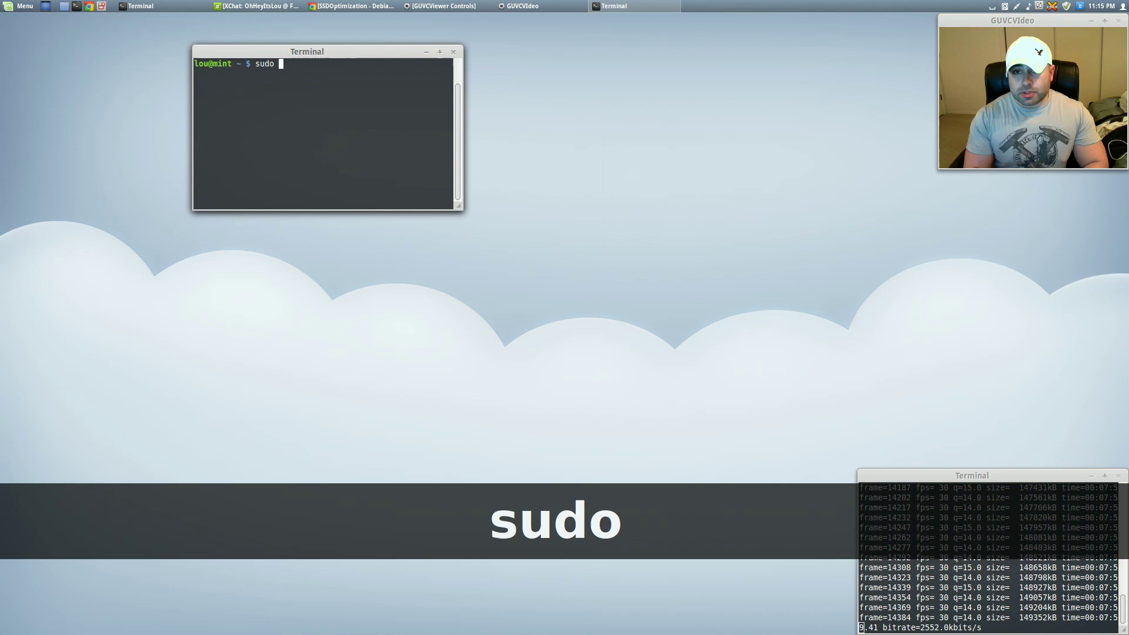
pyautogui.write('gedit /')
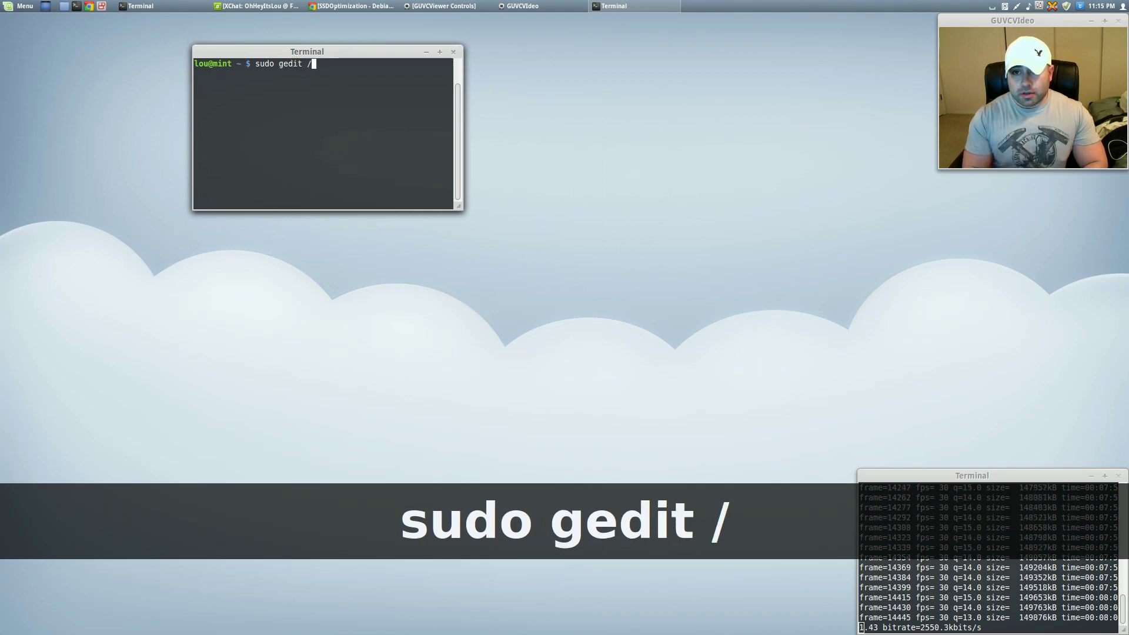
pyautogui.write('etc/defau')
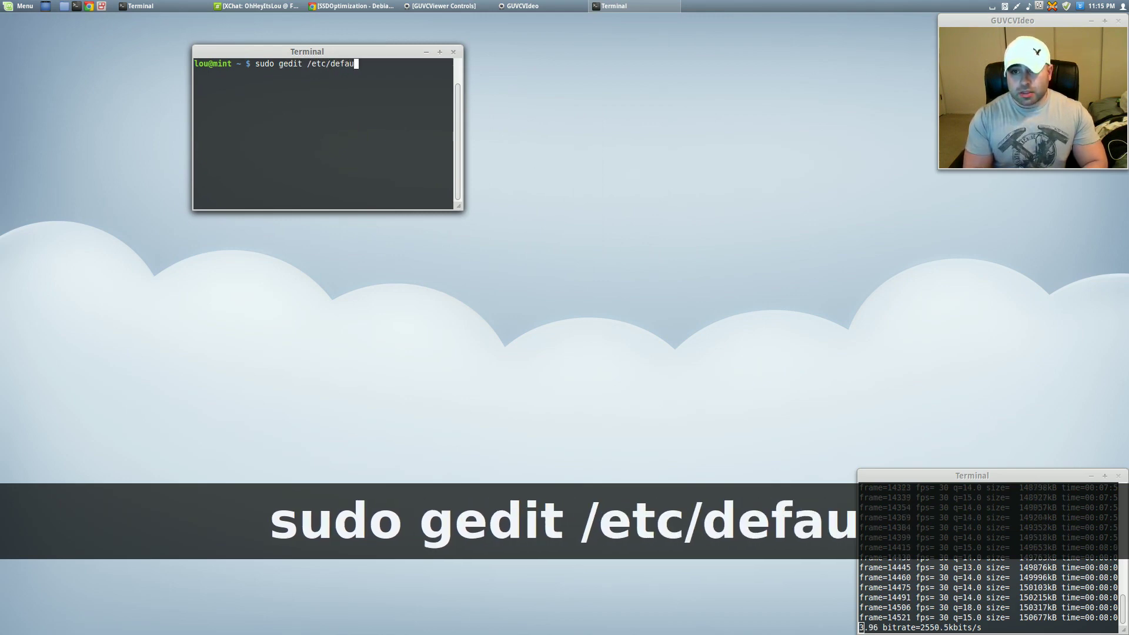
pyautogui.press('Tab')
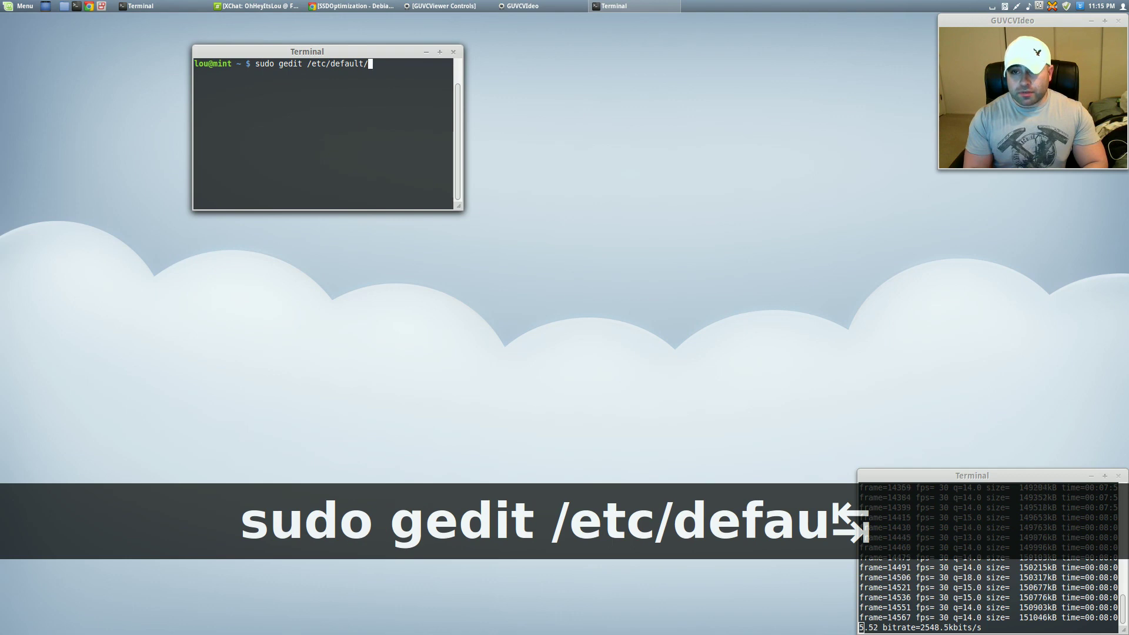
pyautogui.write('grub')
pyautogui.press('Return')
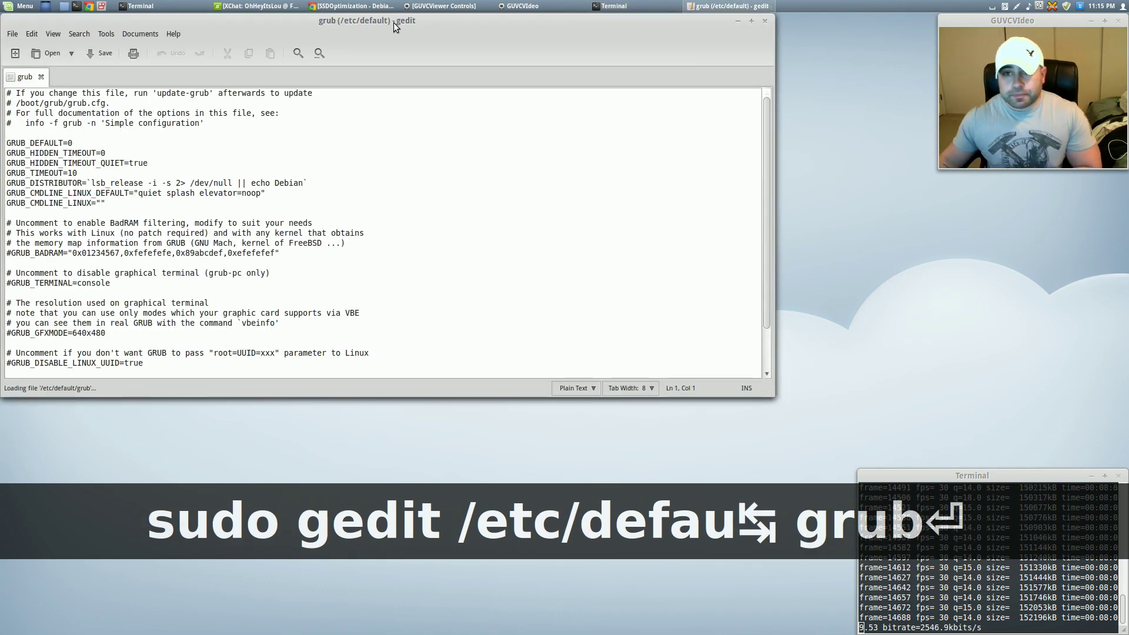
# Step: Confirm line 11 reads 'quiet splash elevator=noop', then save /etc/default/grub and close gedit
pyautogui.moveTo(394, 27); pyautogui.dragTo(419, 28)
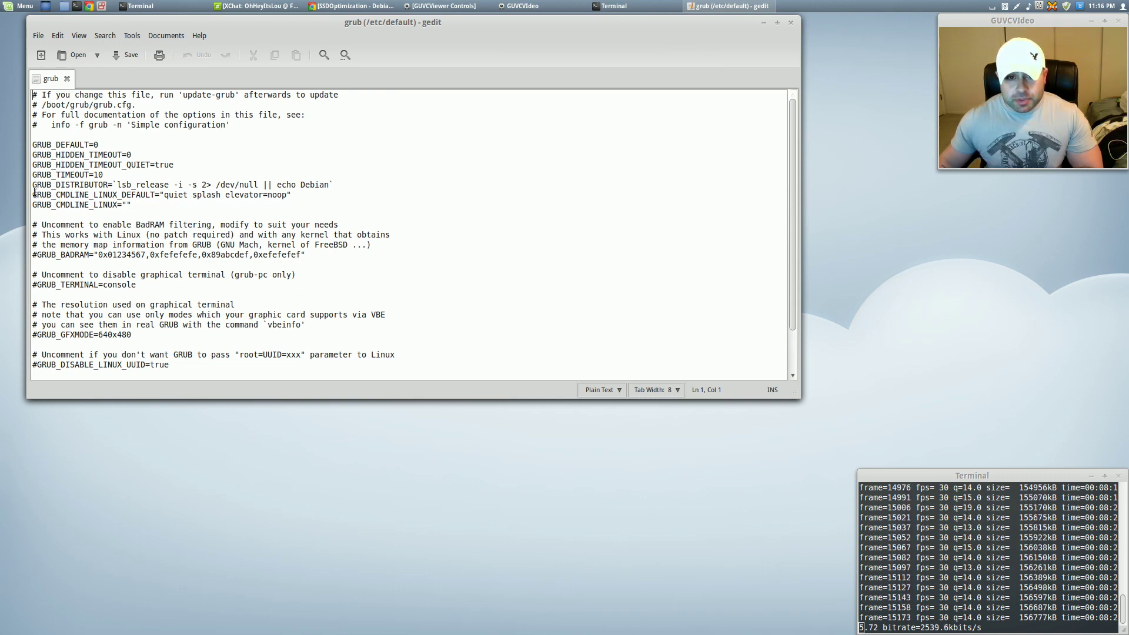
pyautogui.moveTo(34, 194); pyautogui.dragTo(220, 195)
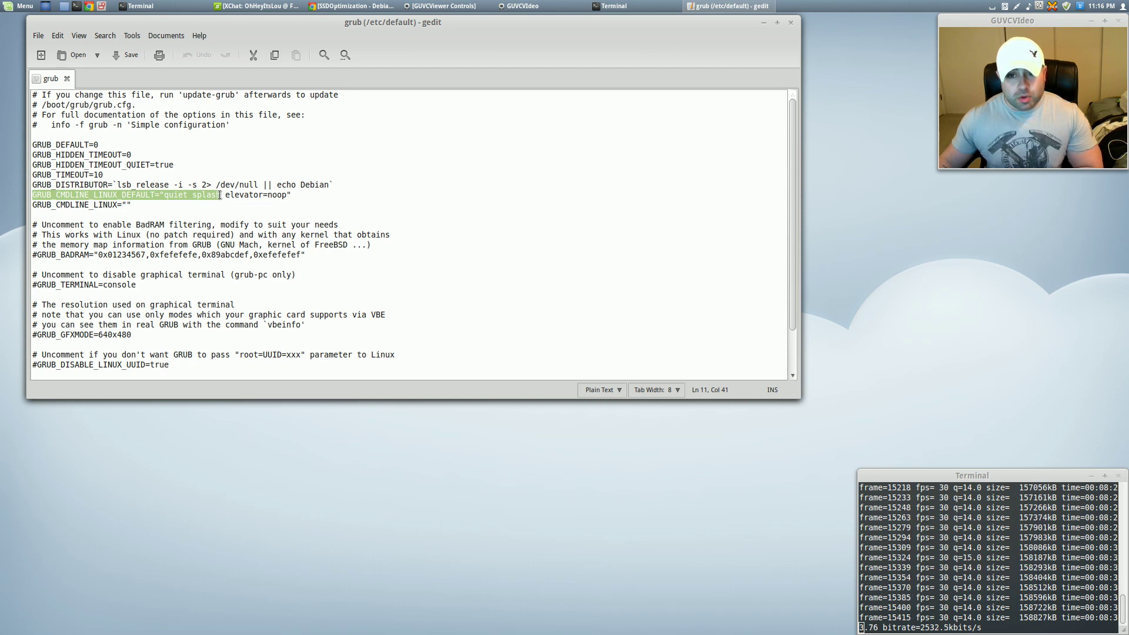
pyautogui.moveTo(219, 195); pyautogui.dragTo(215, 195)
pyautogui.click(249, 200)
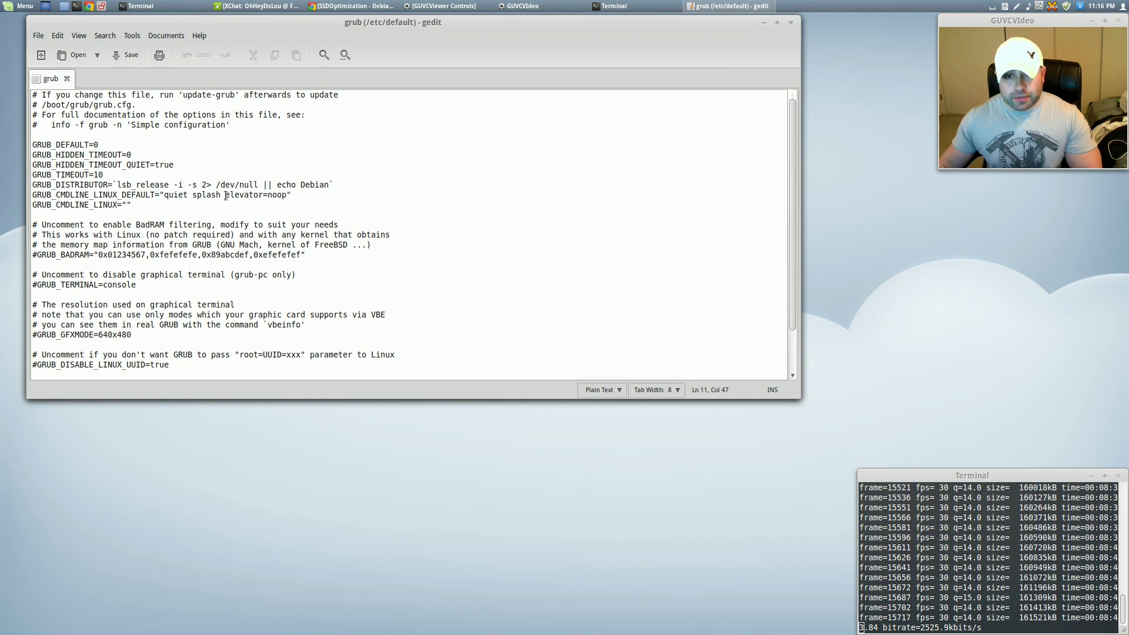
pyautogui.moveTo(226, 195); pyautogui.dragTo(271, 196)
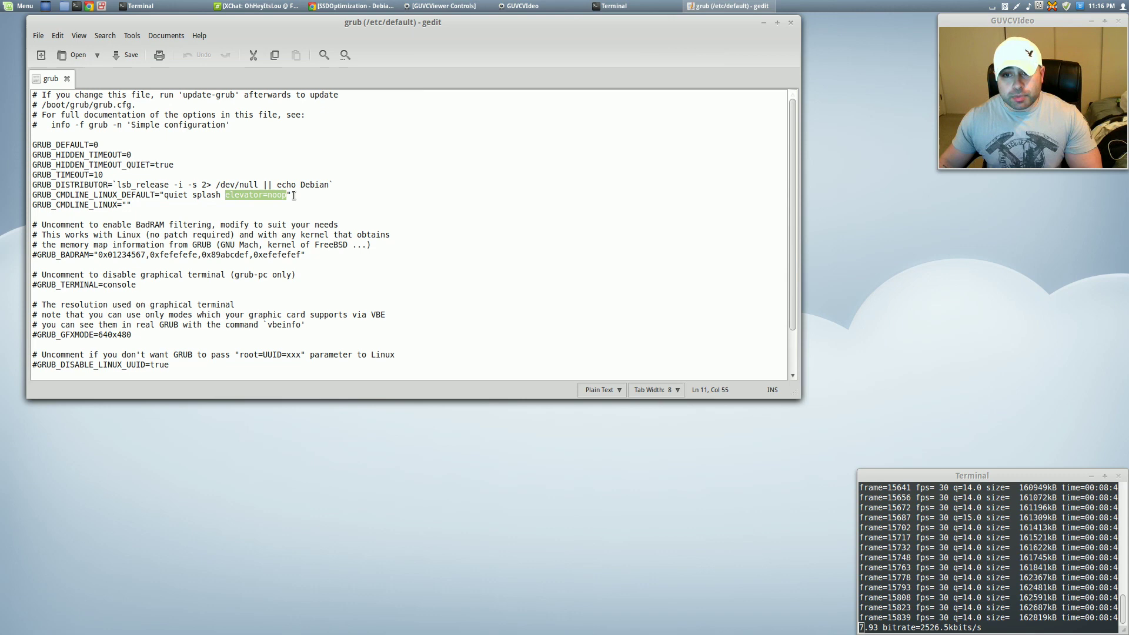
pyautogui.click(294, 196)
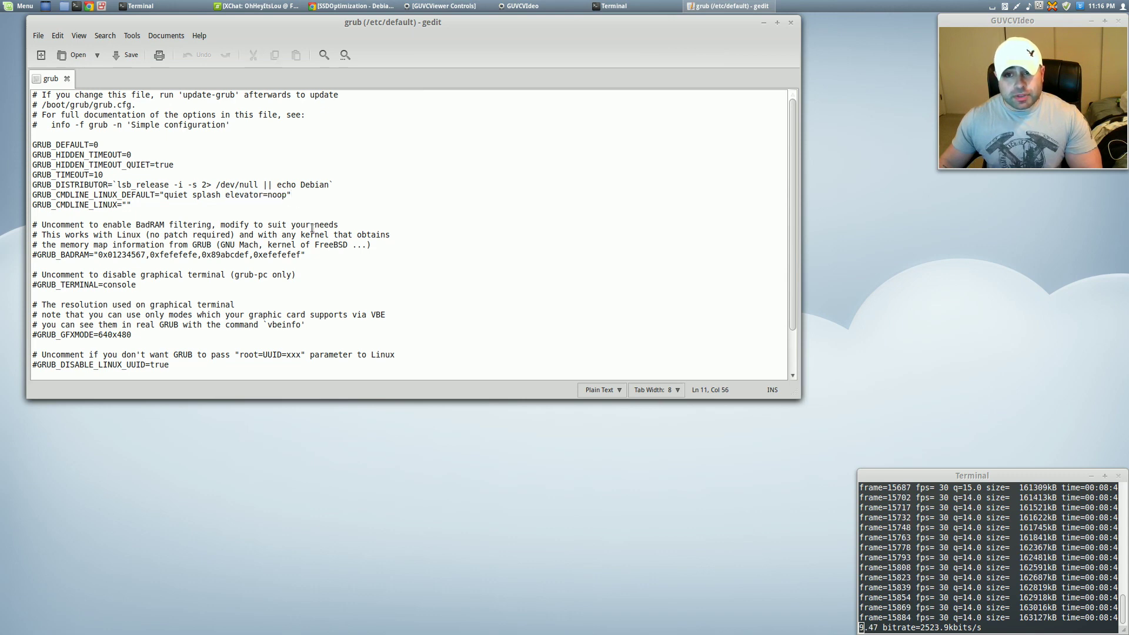
pyautogui.click(134, 59)
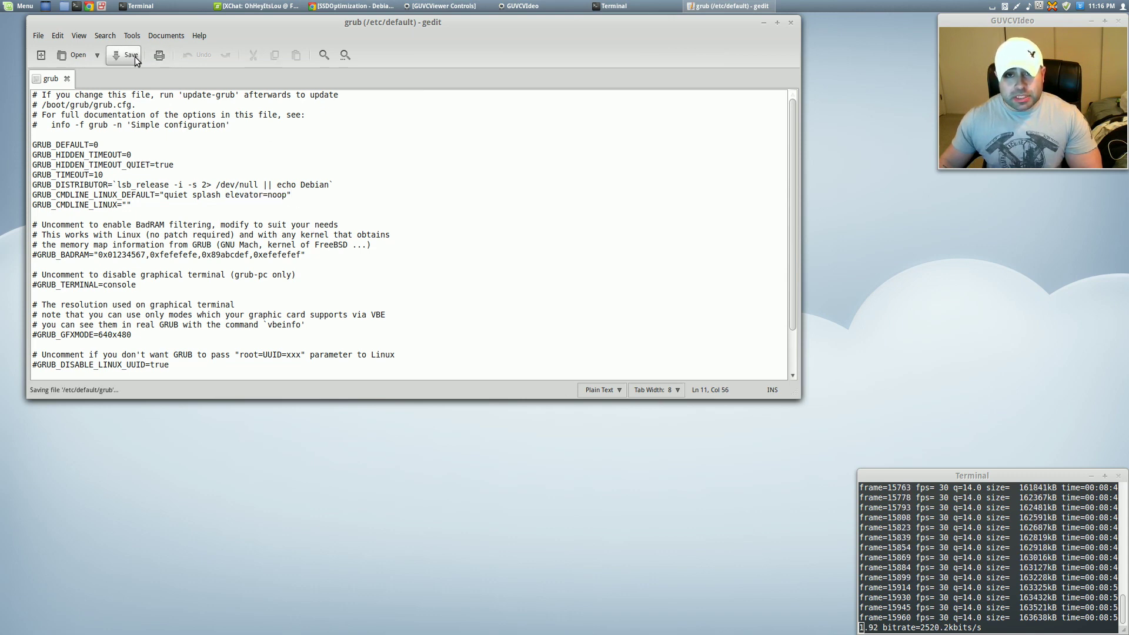
pyautogui.click(789, 23)
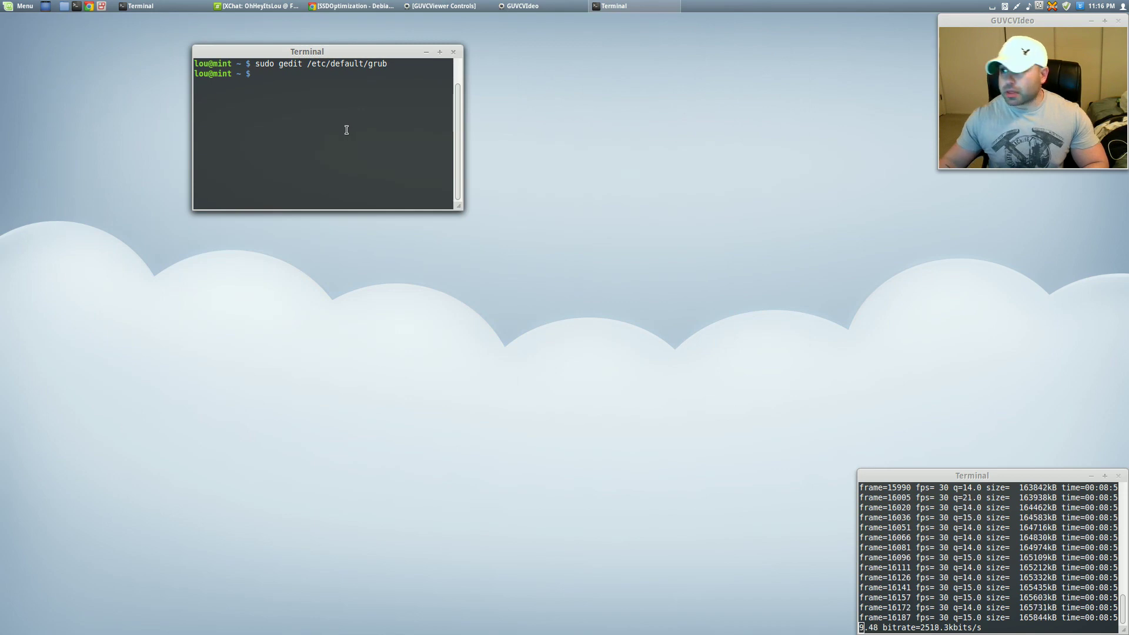
# Step: Run sudo update-grub to regenerate grub.cfg with the elevator=noop option
pyautogui.write('sudo ')
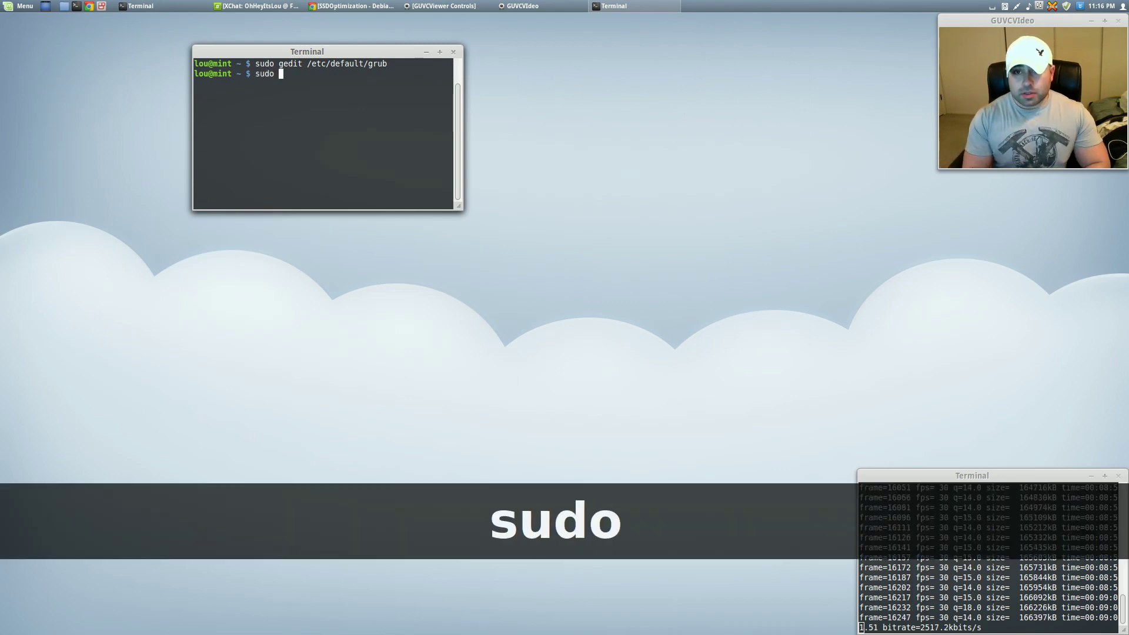
pyautogui.write('update')
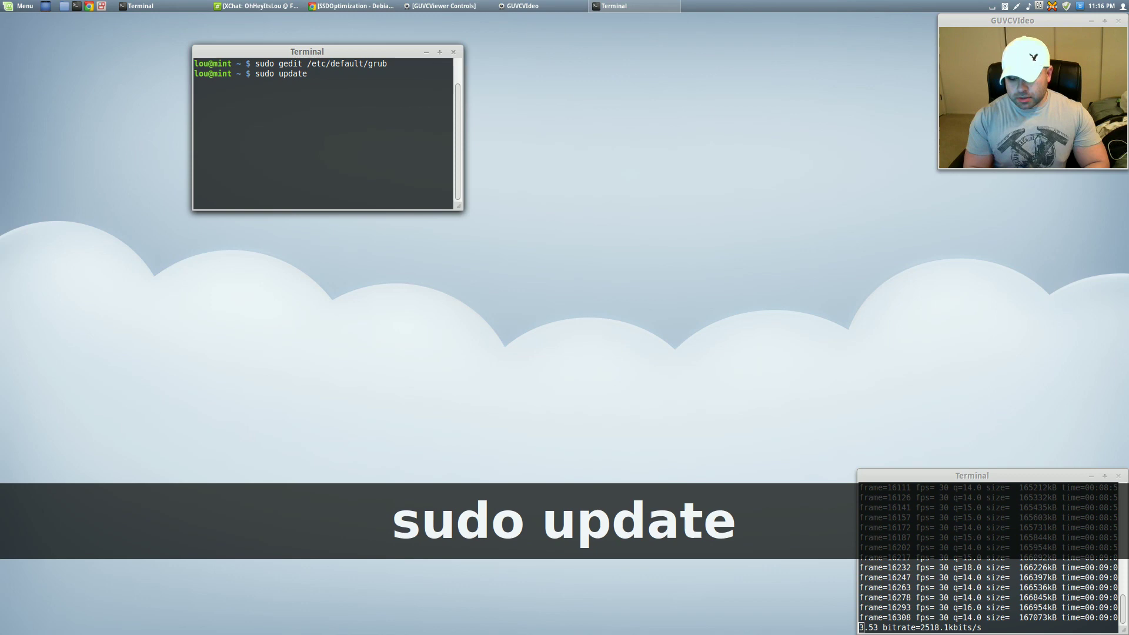
pyautogui.write('-grub')
pyautogui.press('Return')
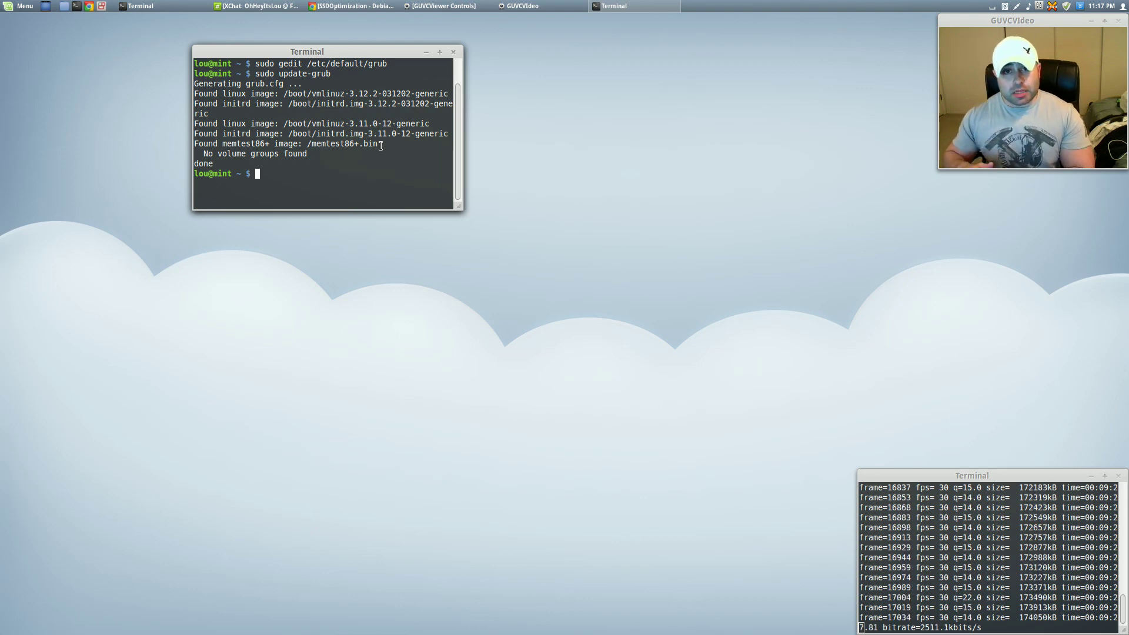
# Step: Run clear to wipe the update-grub output from the terminal
pyautogui.write('clear')
pyautogui.press('Return')
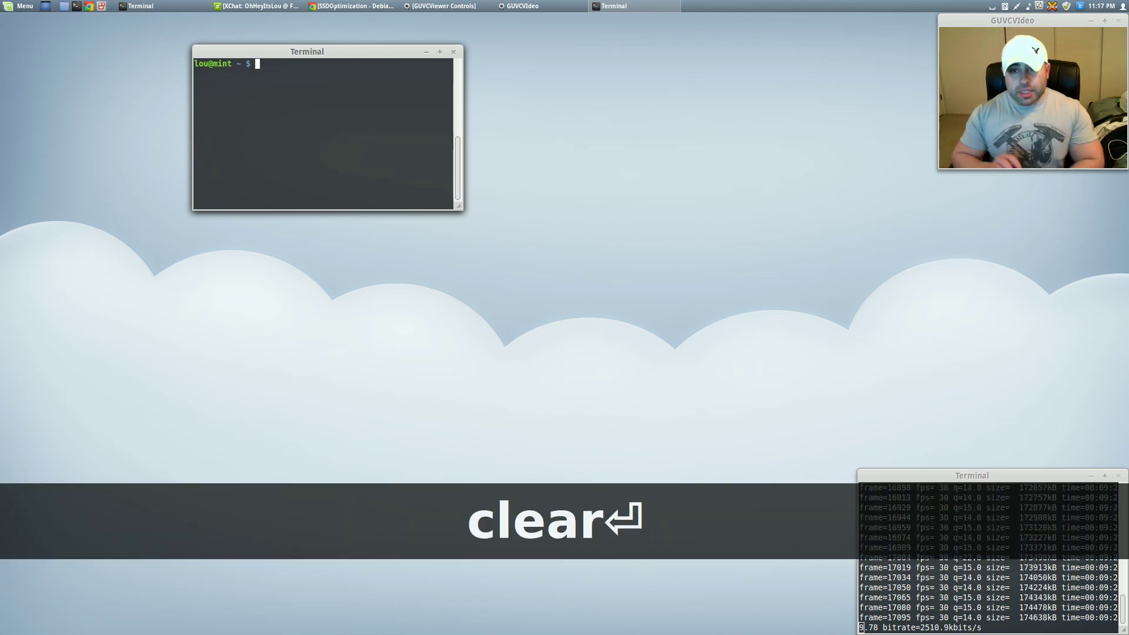